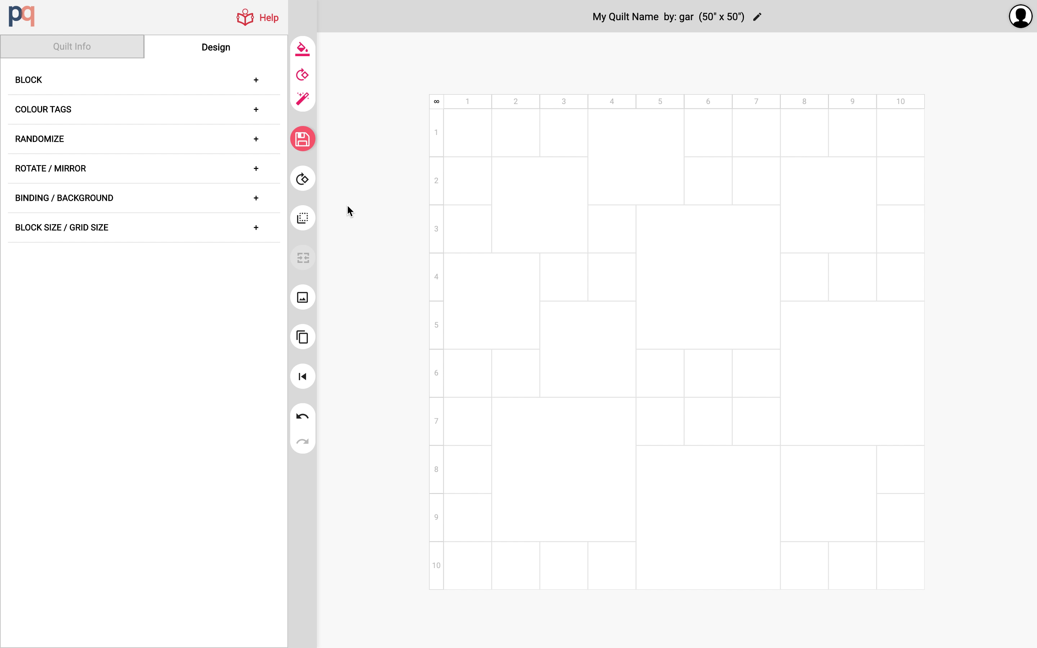
- Merge the 2×2 group of cells spanning rows 6–7 and columns 5–6 of the quilt grid
click(185, 86)
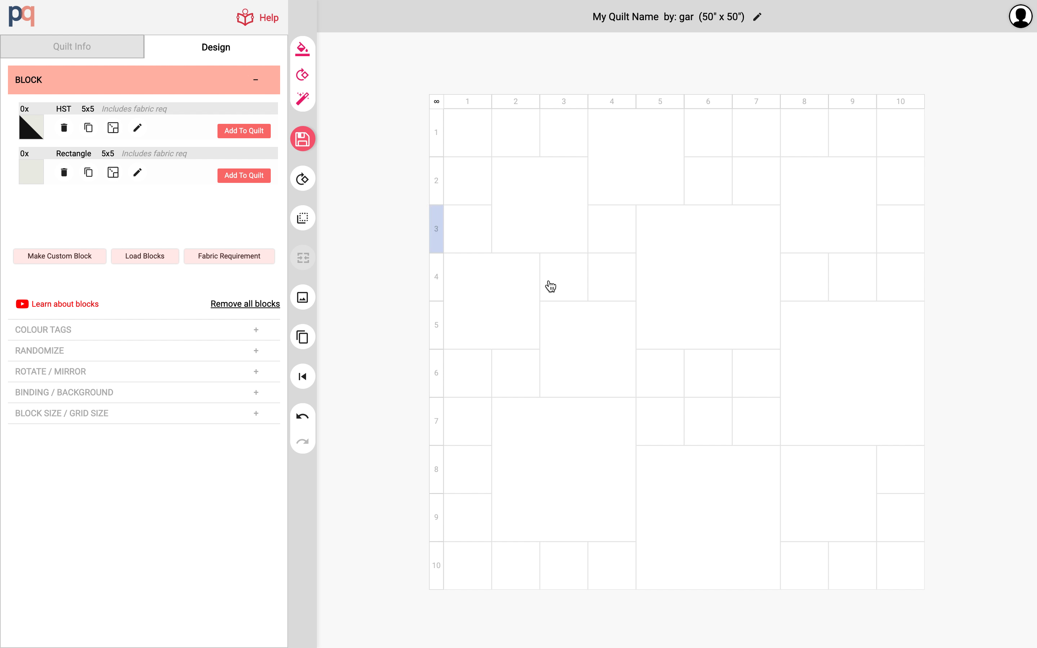
click(659, 376)
click(708, 422)
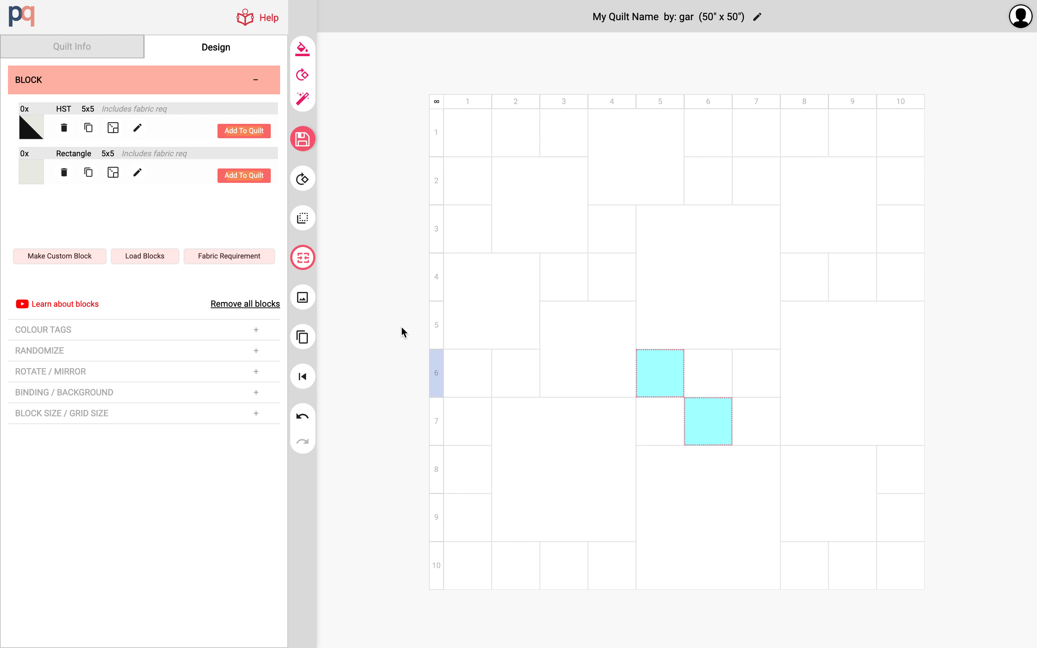
click(304, 257)
click(377, 340)
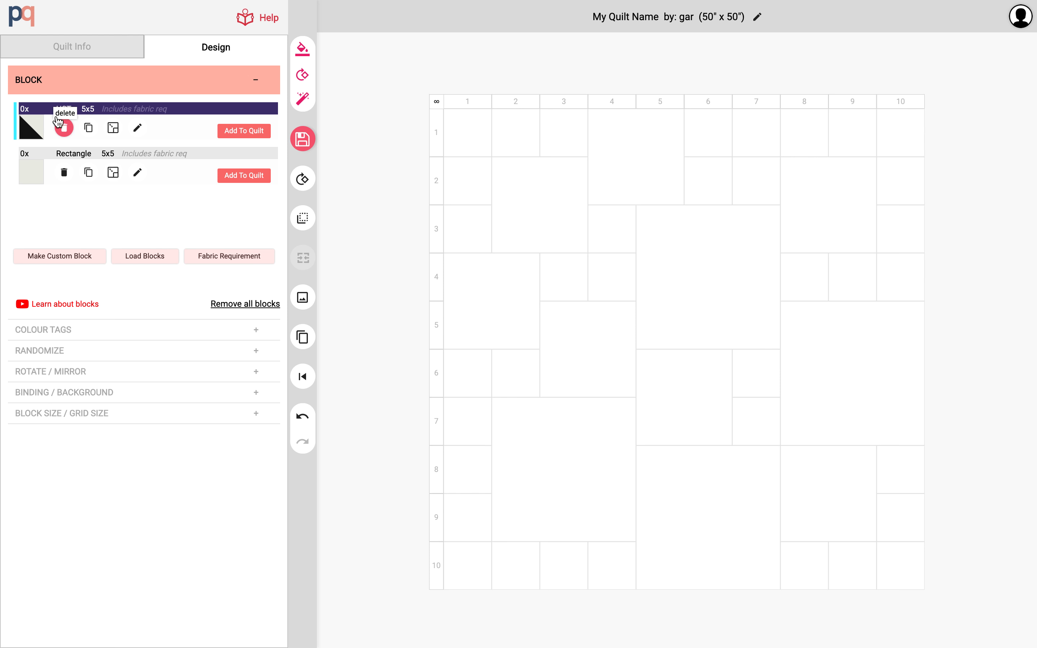
- Remove all existing blocks from the quilt's block list and start a new custom block
click(232, 306)
click(543, 347)
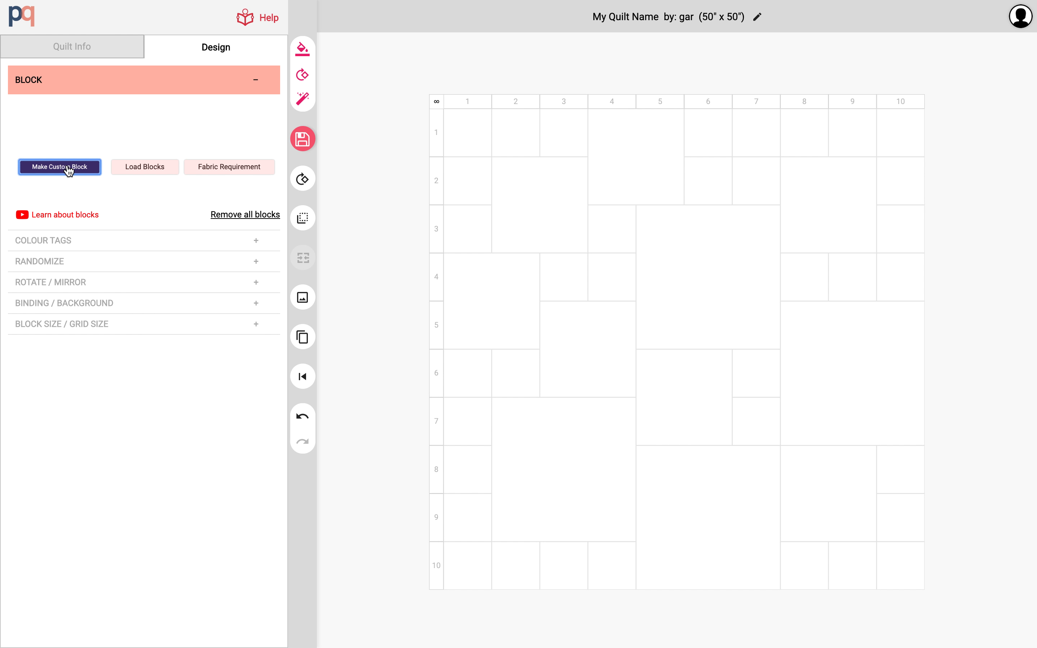
click(68, 168)
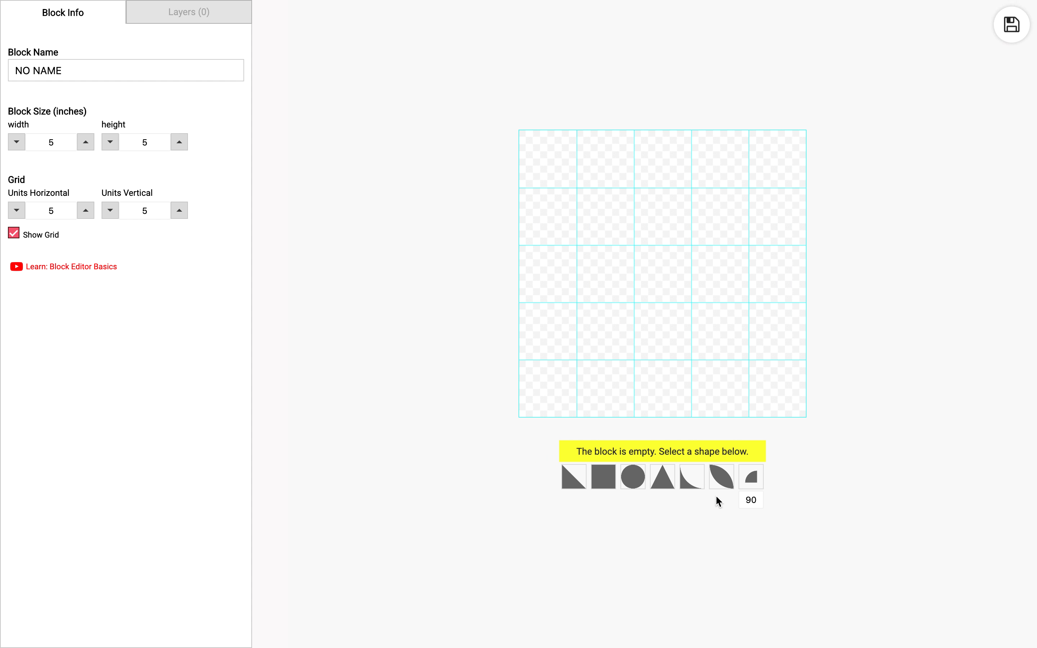
- Add the leaf shape to the block and scale it up to fill the whole 5×5 grid
click(720, 479)
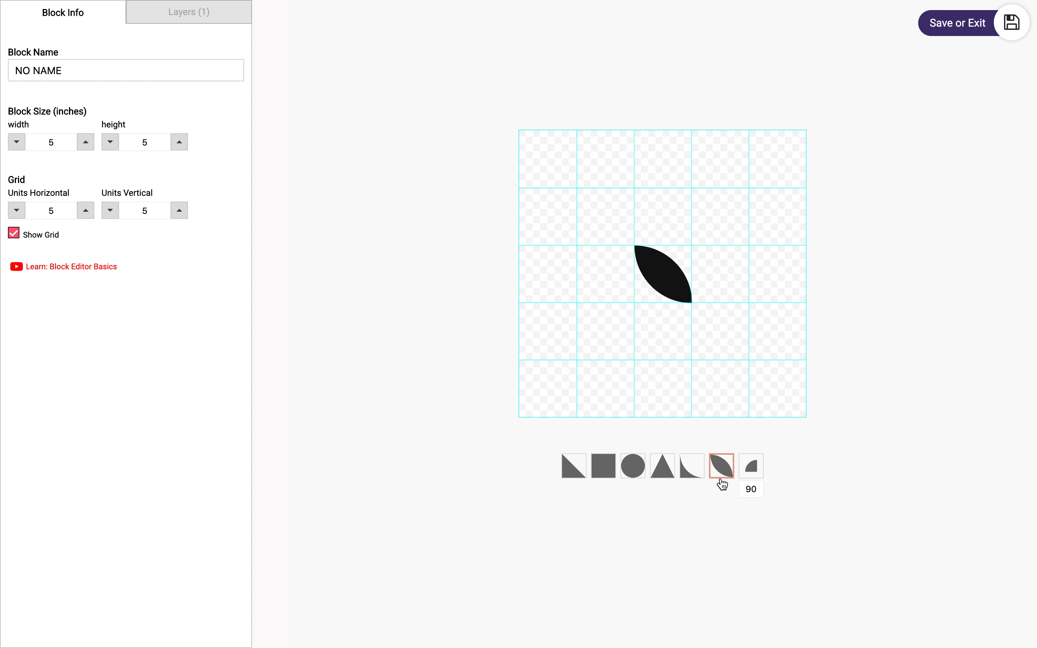
click(271, 294)
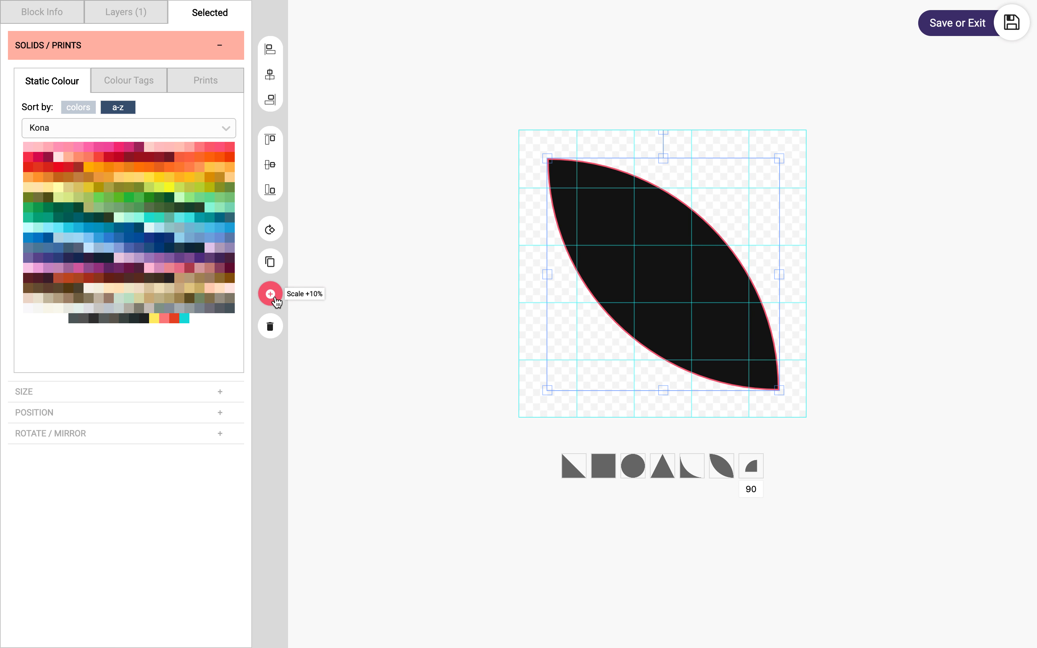
click(274, 297)
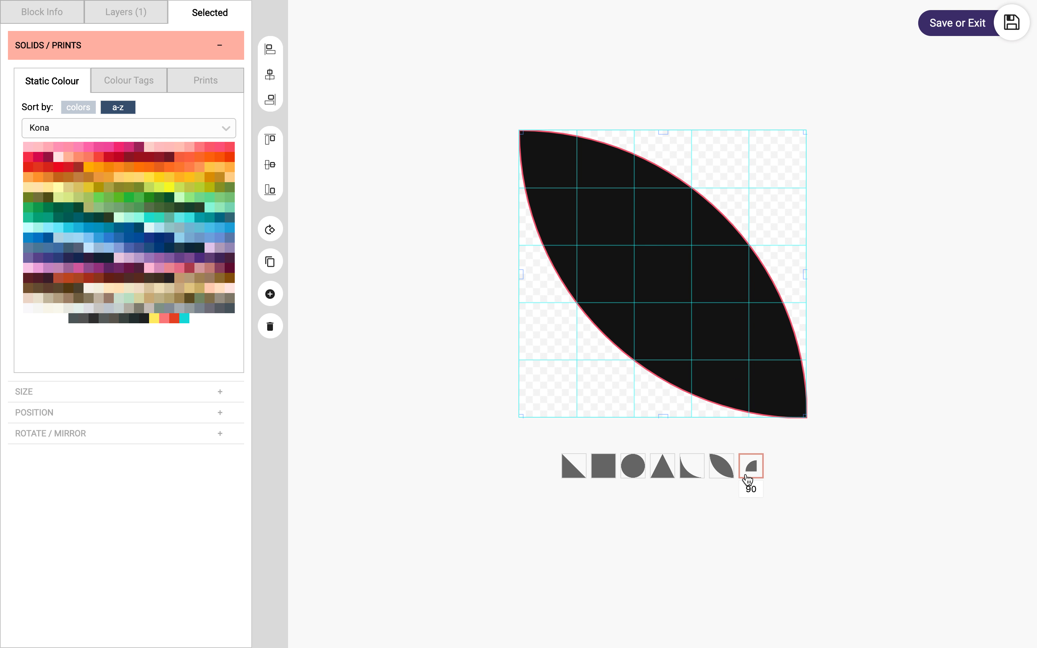
- Place a concave corner shape in the block's lower-left cell and a copy rotated 180° in its upper-right cell
click(692, 466)
drag(651, 298, 555, 418)
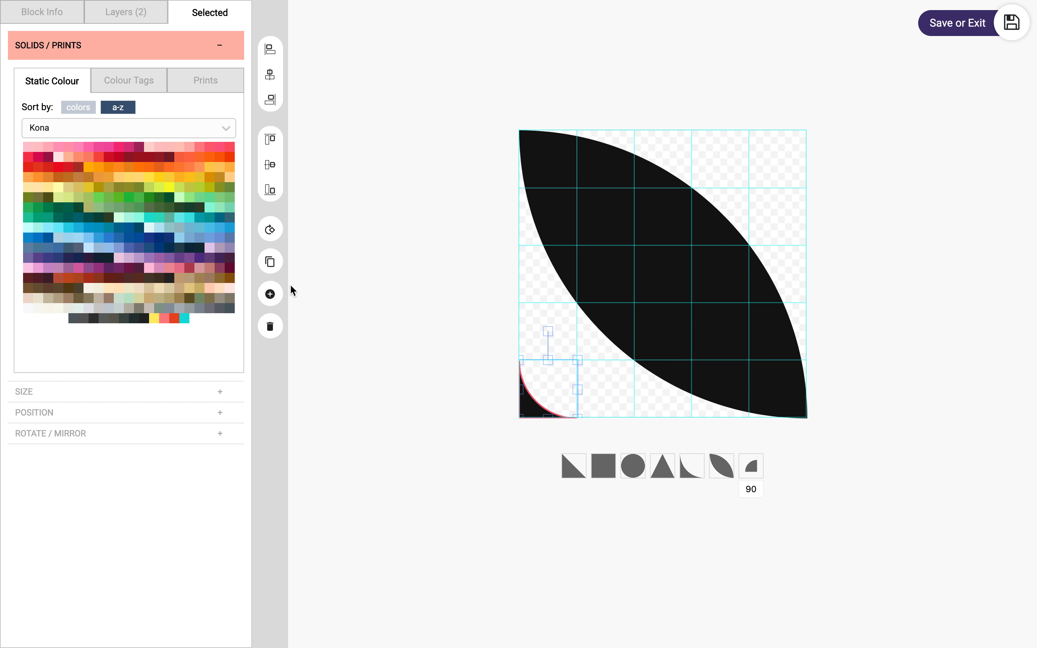
click(270, 261)
click(270, 229)
click(270, 229)
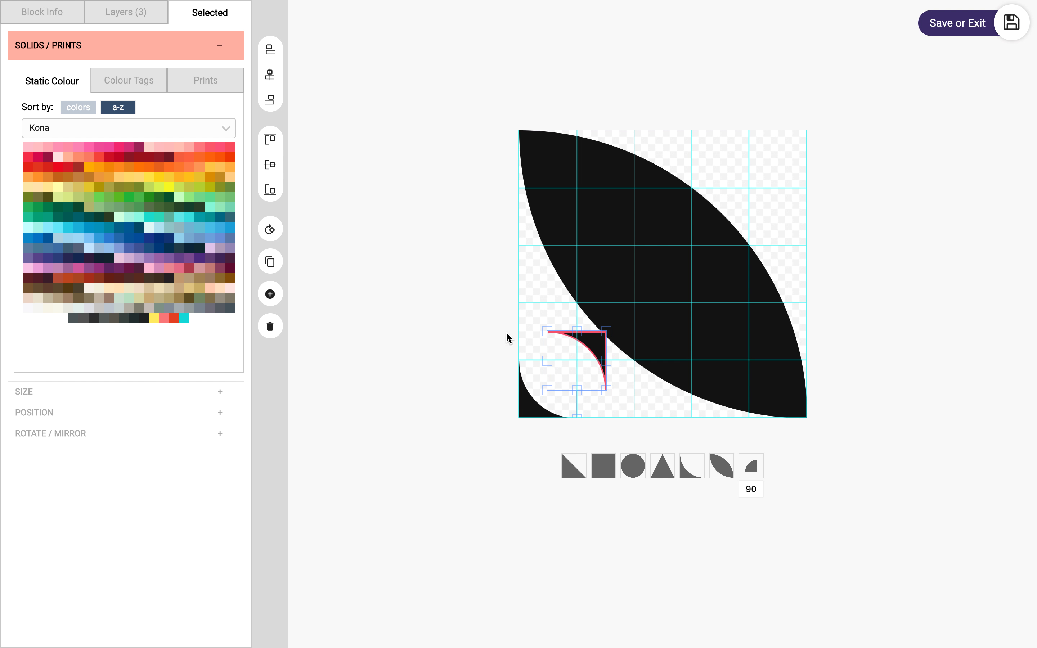
drag(589, 343, 784, 143)
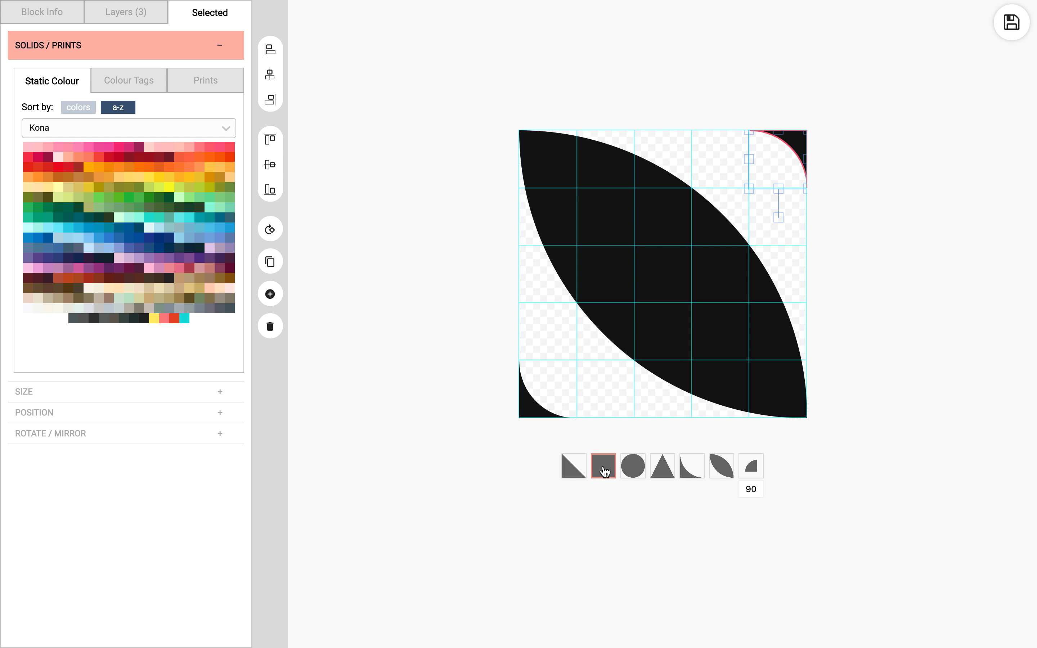
- Add a square in the (A) haze colour tag, scale it to fill the block and move its layer beneath the other shapes
click(633, 471)
click(133, 84)
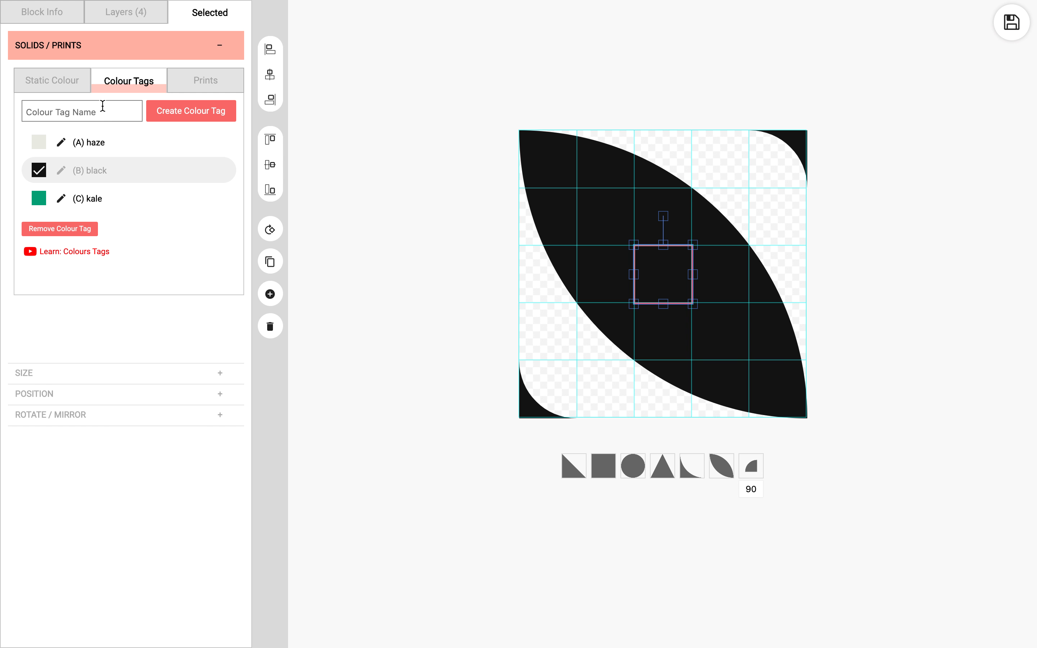
click(99, 148)
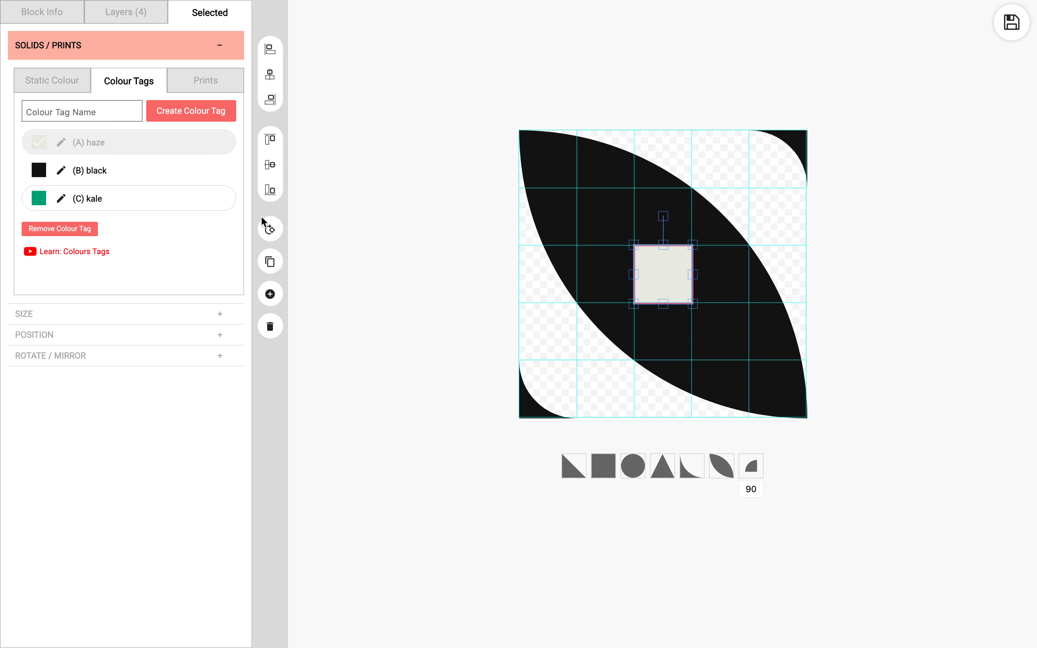
click(274, 298)
click(275, 296)
click(274, 295)
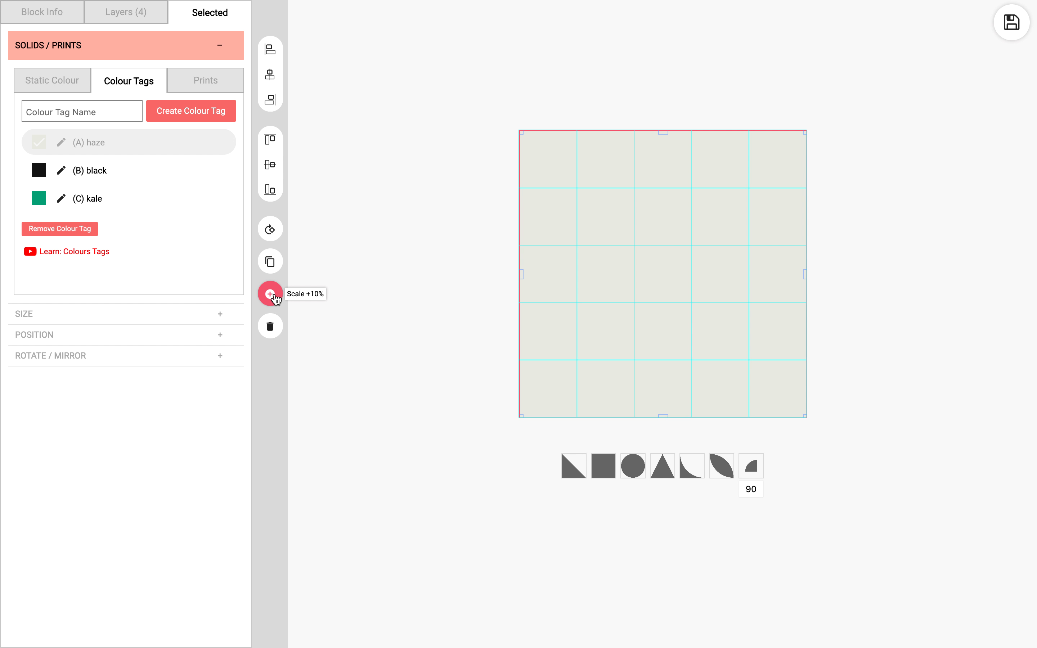
click(133, 17)
drag(192, 92, 192, 201)
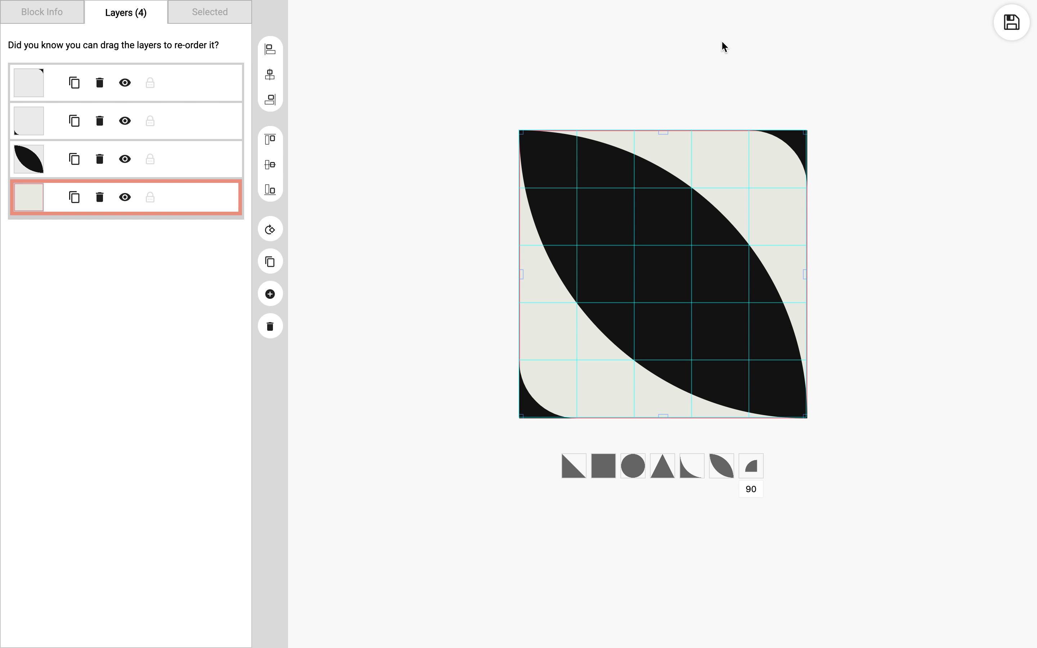
- Name the block "1 small" and save it to the quilt
click(56, 25)
drag(74, 72, 7, 79)
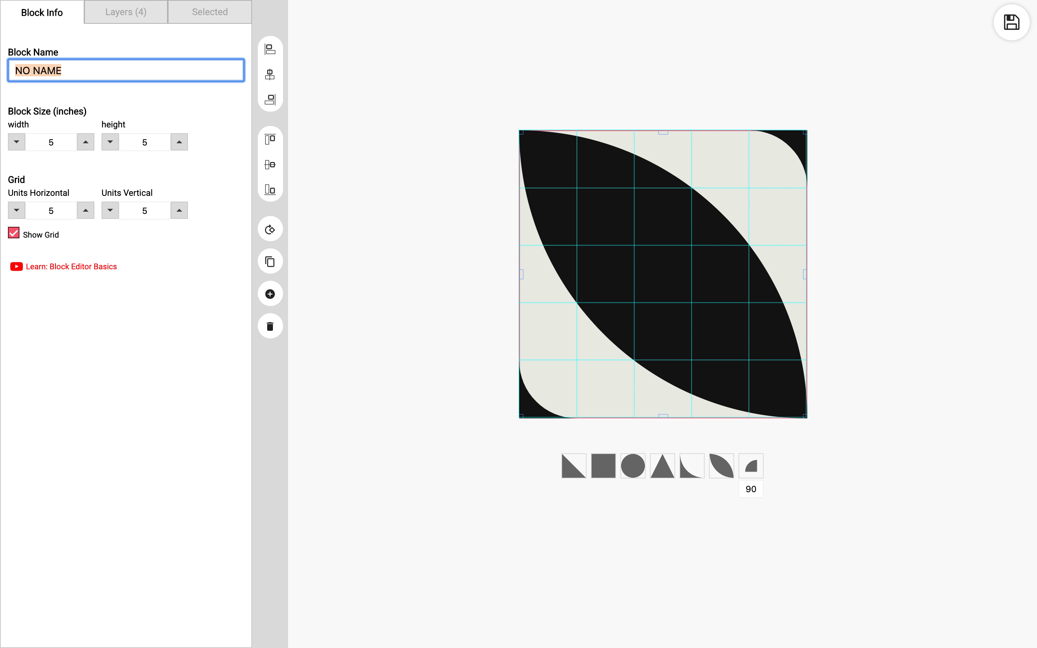
text(1 small)
click(1011, 23)
click(979, 64)
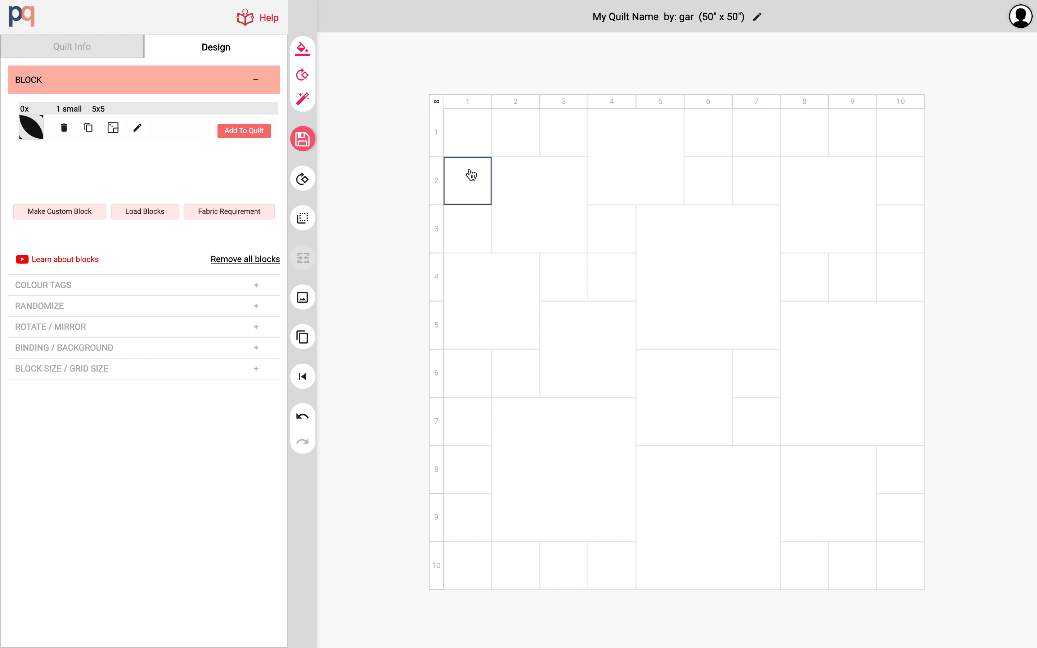
- Select all single-size cells in the quilt by matching cell size and fill them with the 1 small block
click(452, 142)
click(505, 138)
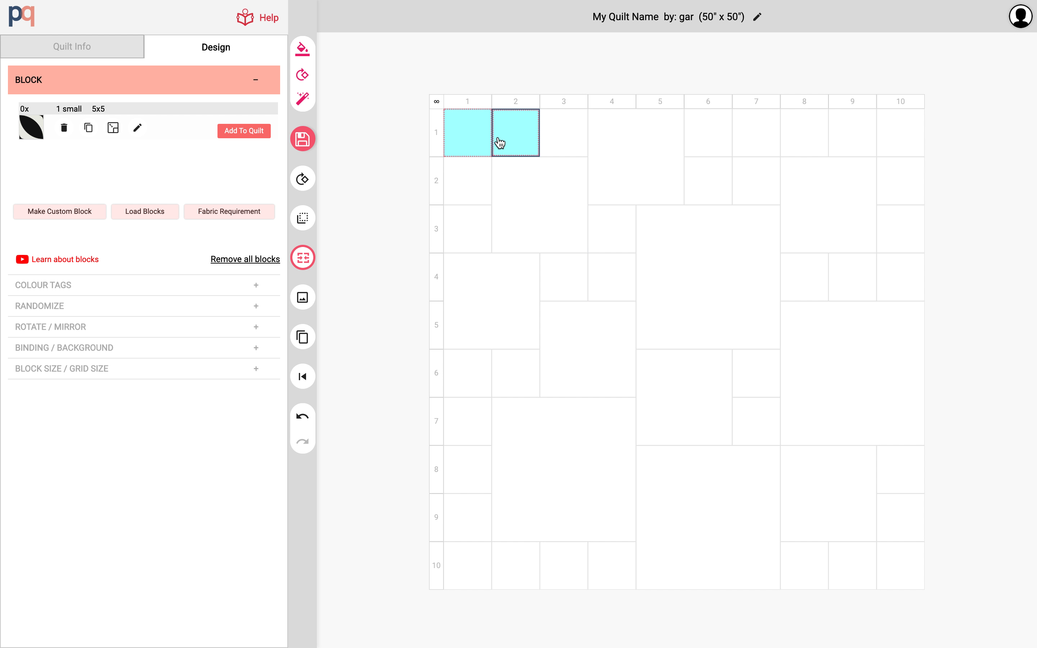
right_click(472, 139)
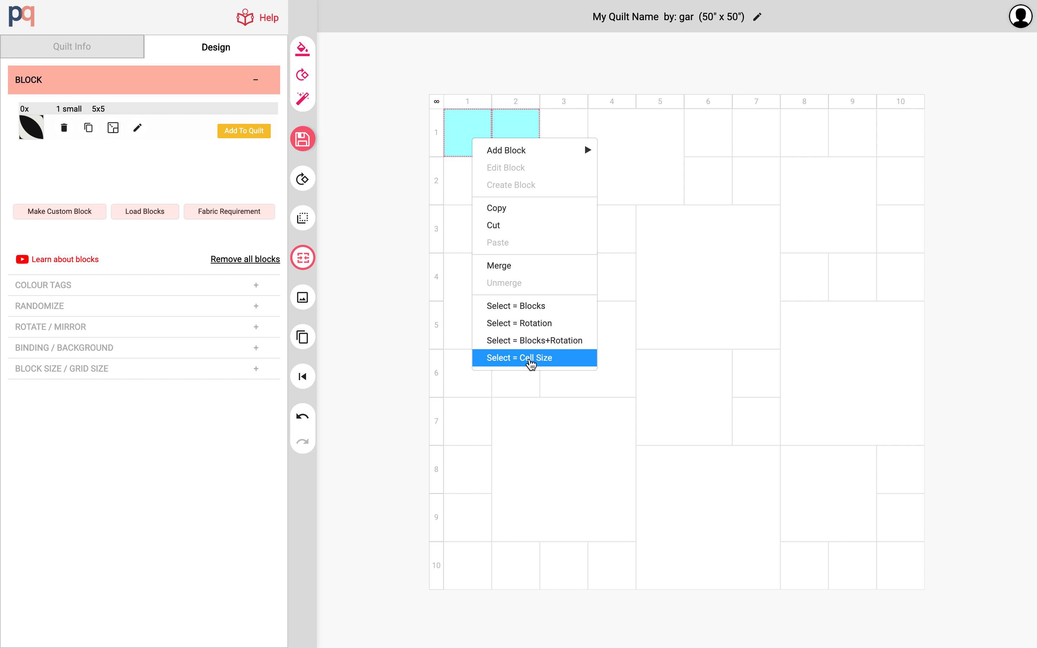
click(527, 364)
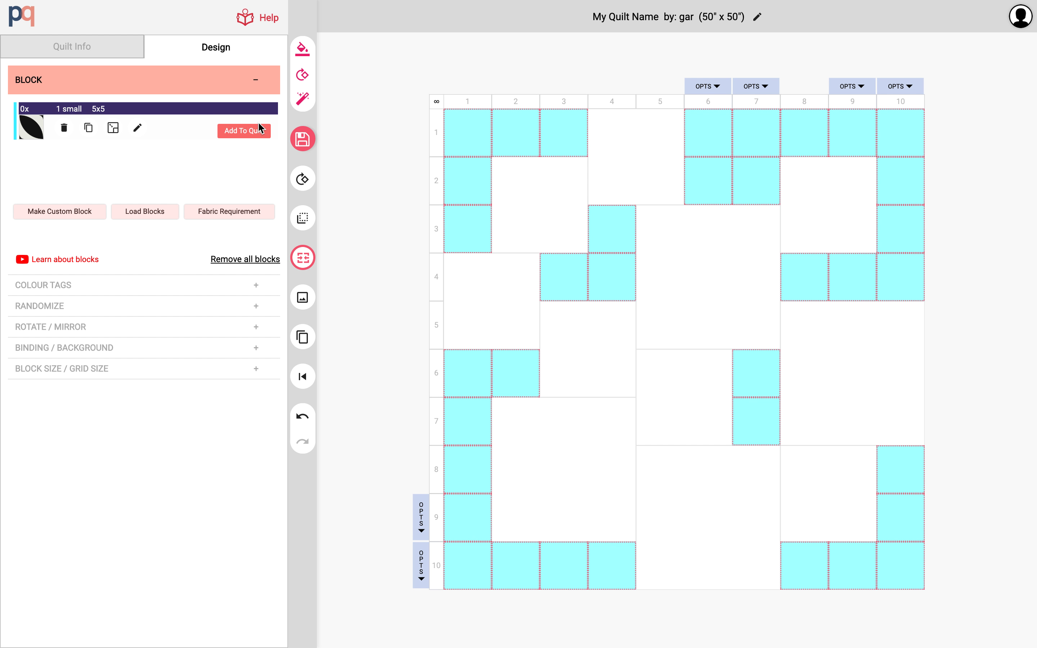
click(250, 131)
click(371, 247)
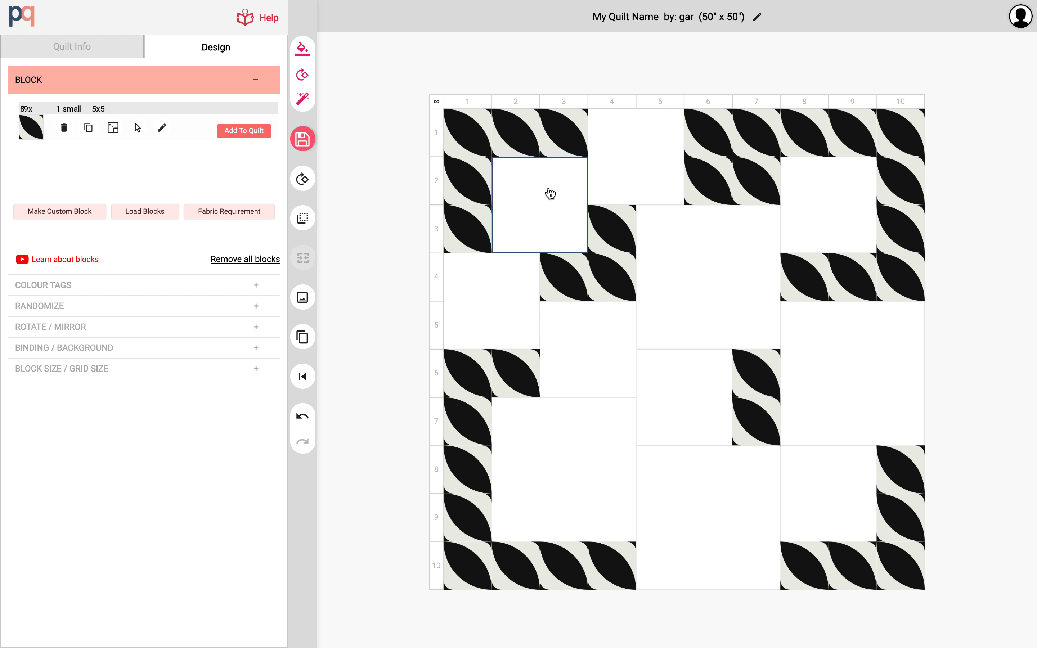
- Clone the 1 small block and scale the copy to 10×10 inches
click(88, 128)
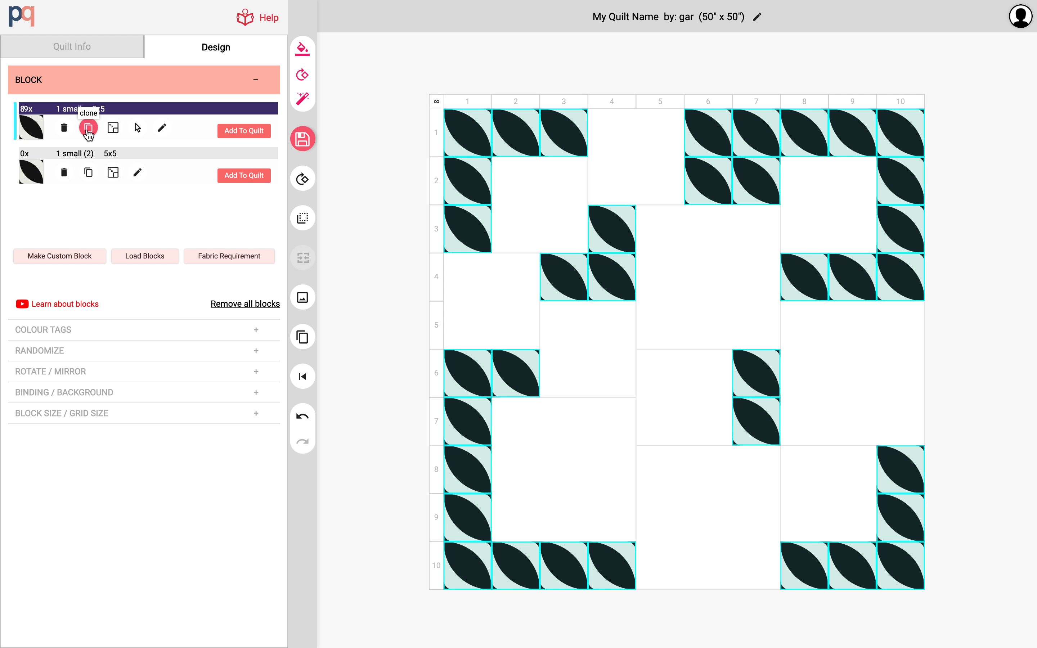
click(113, 173)
click(522, 85)
double_click(469, 79)
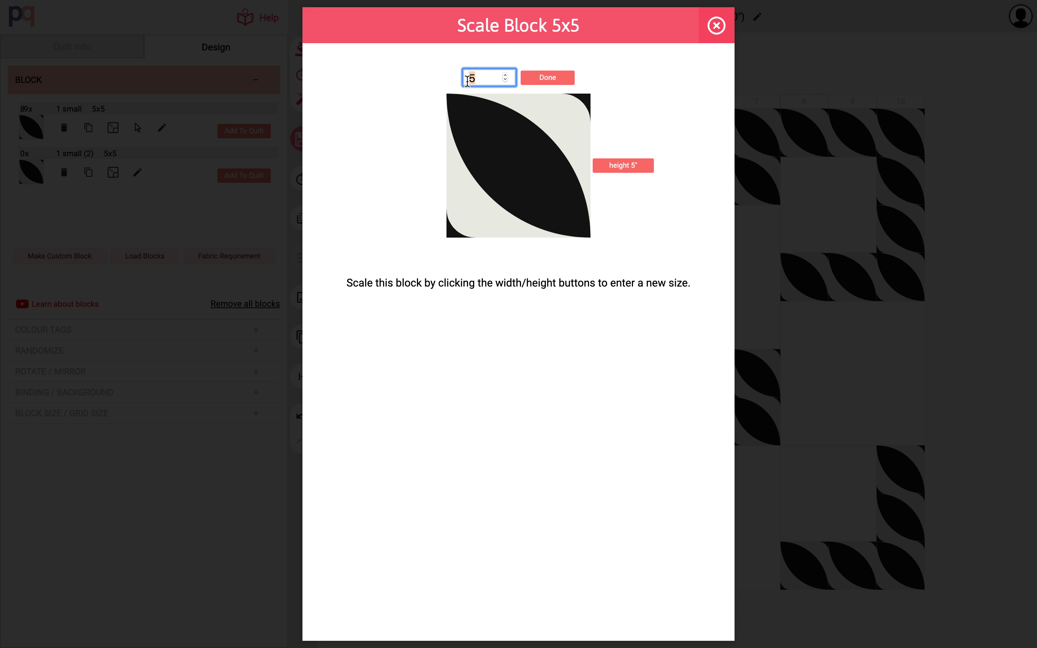
text(1)
key(BackSpace)
text(1)
click(548, 77)
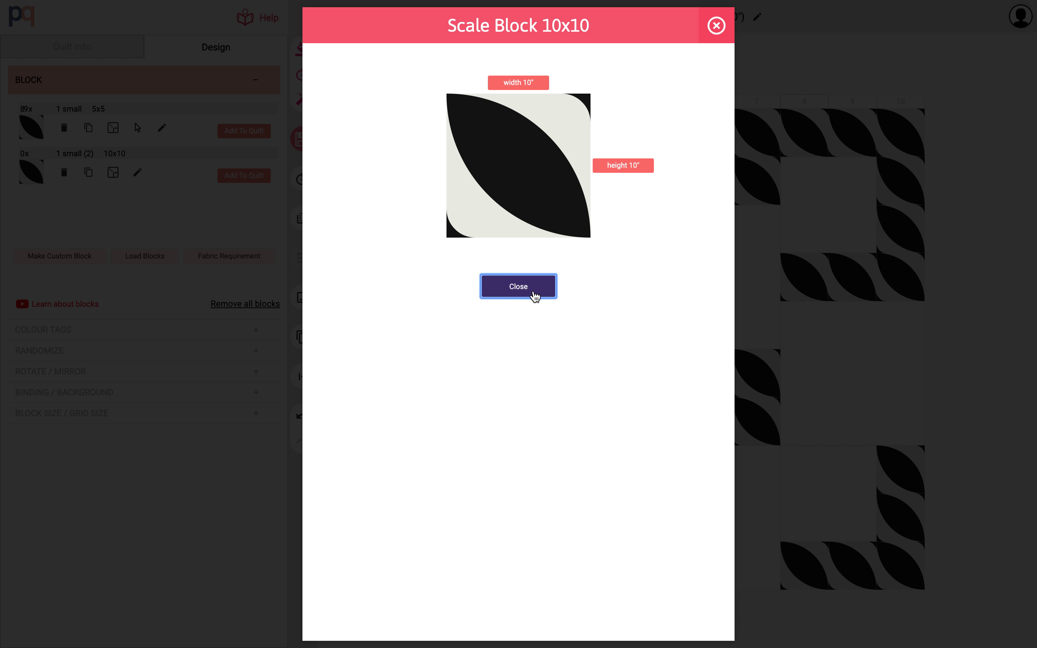
click(534, 292)
- Select all 2×2 merged cells by matching cell size and fill them with the 10×10 block
right_click(537, 217)
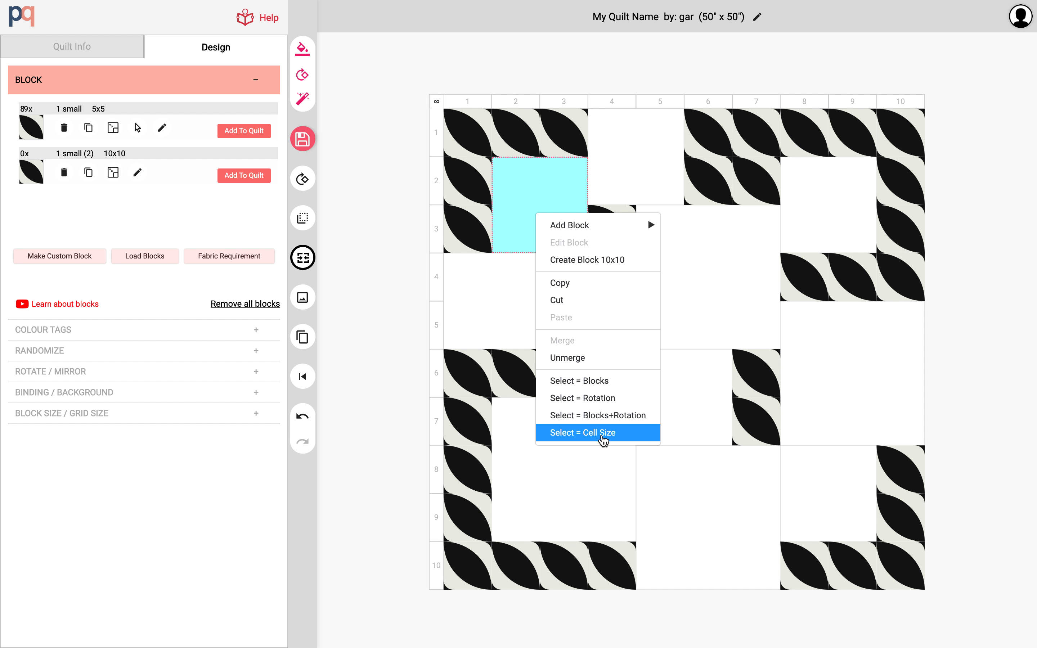
click(602, 436)
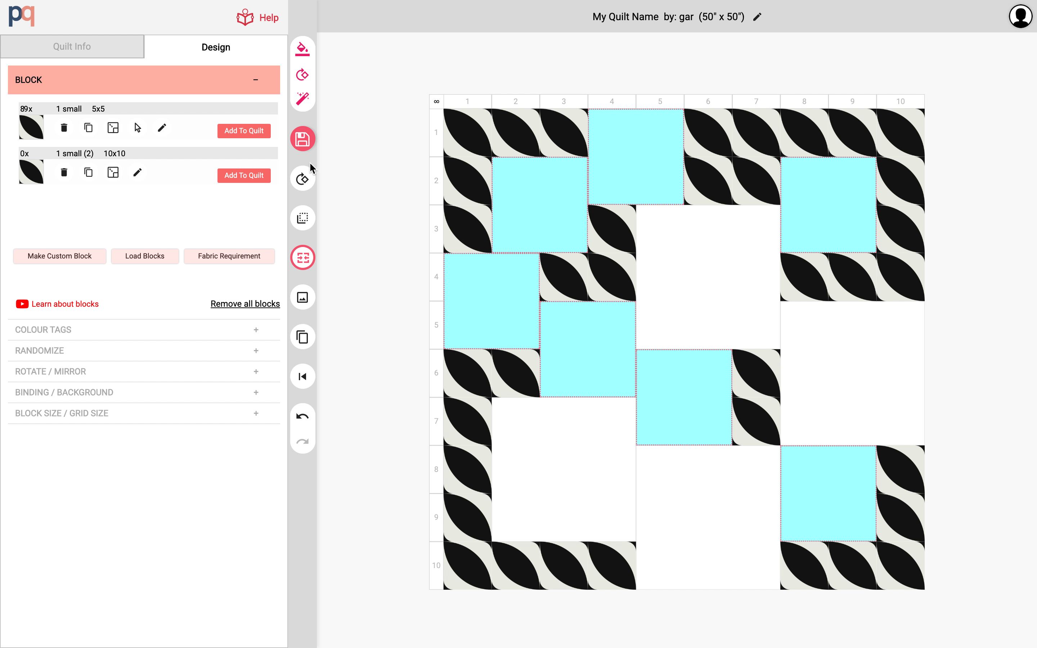
click(253, 161)
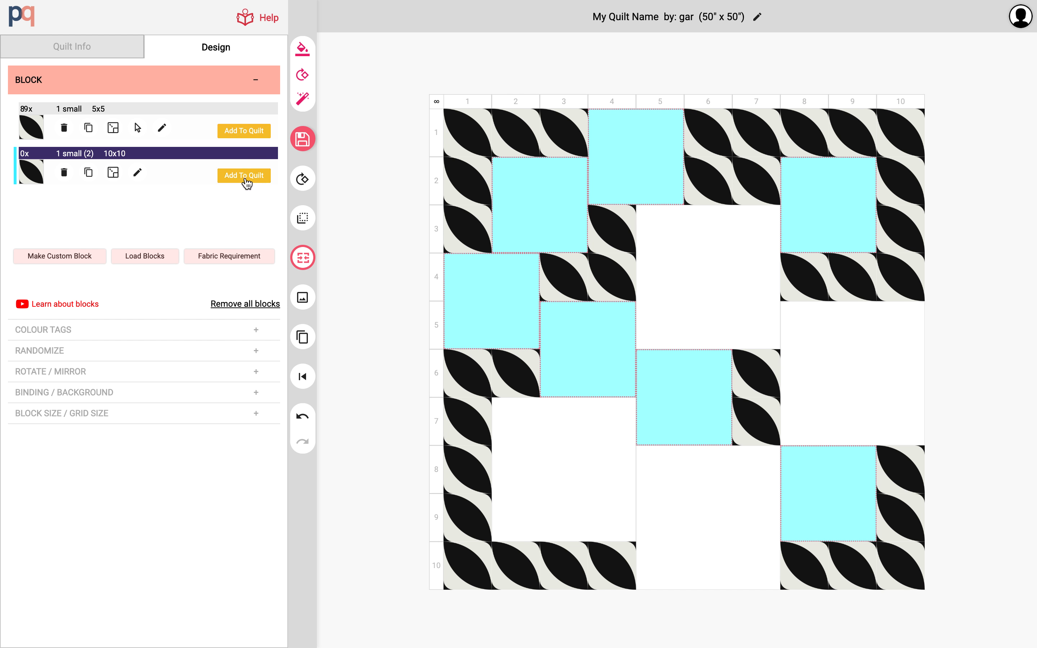
click(245, 180)
- Rename the 10×10 block as "2 medium" and save it to the quilt
click(162, 173)
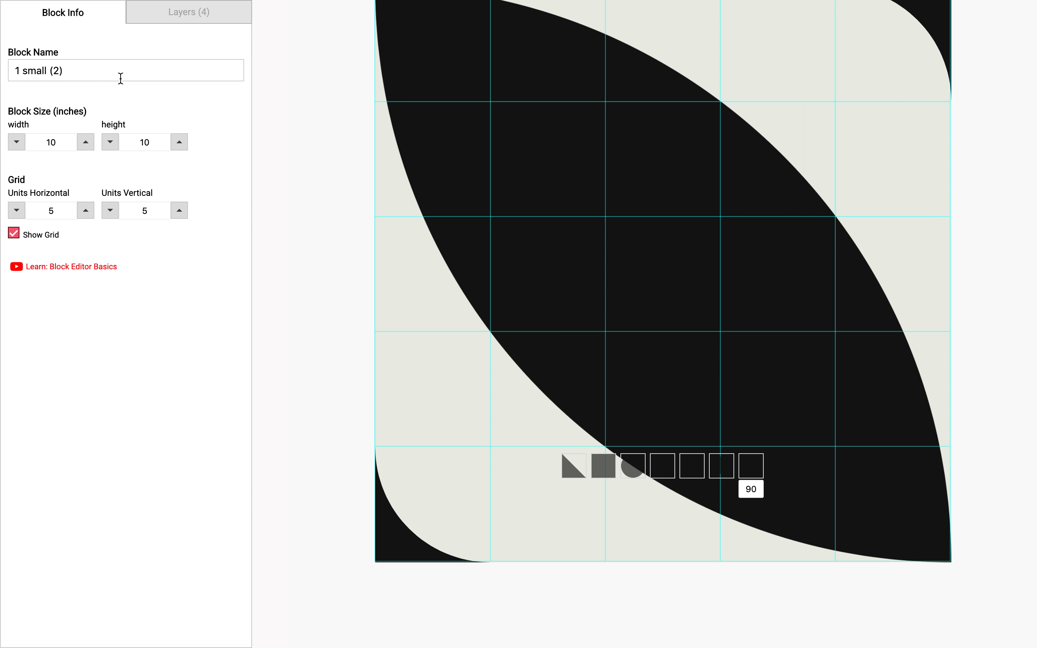
click(120, 72)
key(ctrl+a)
text(2)
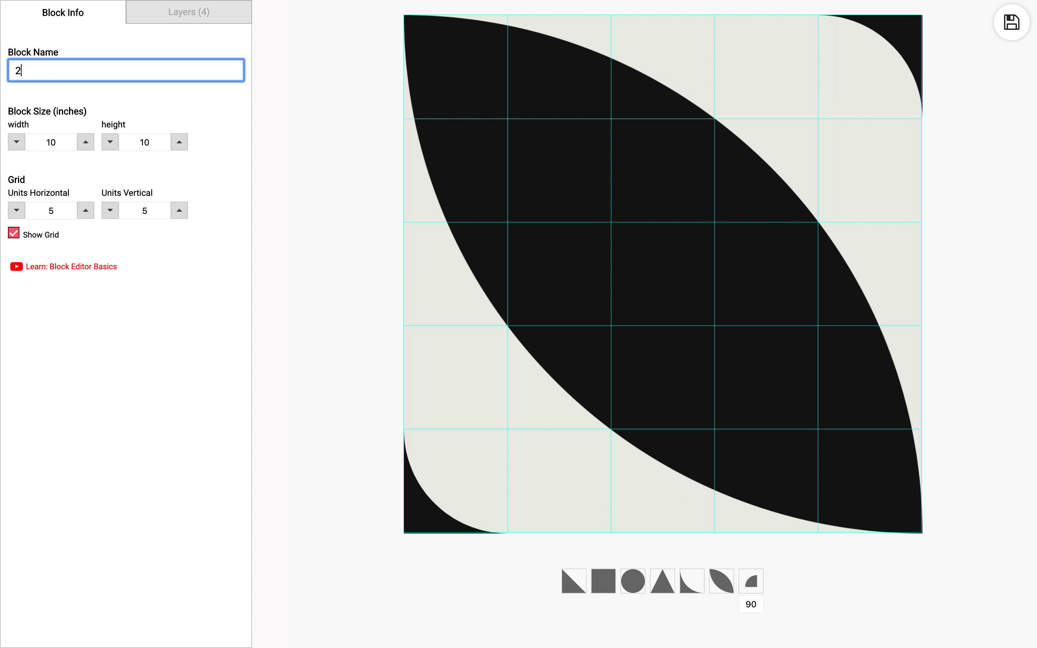
text( medium)
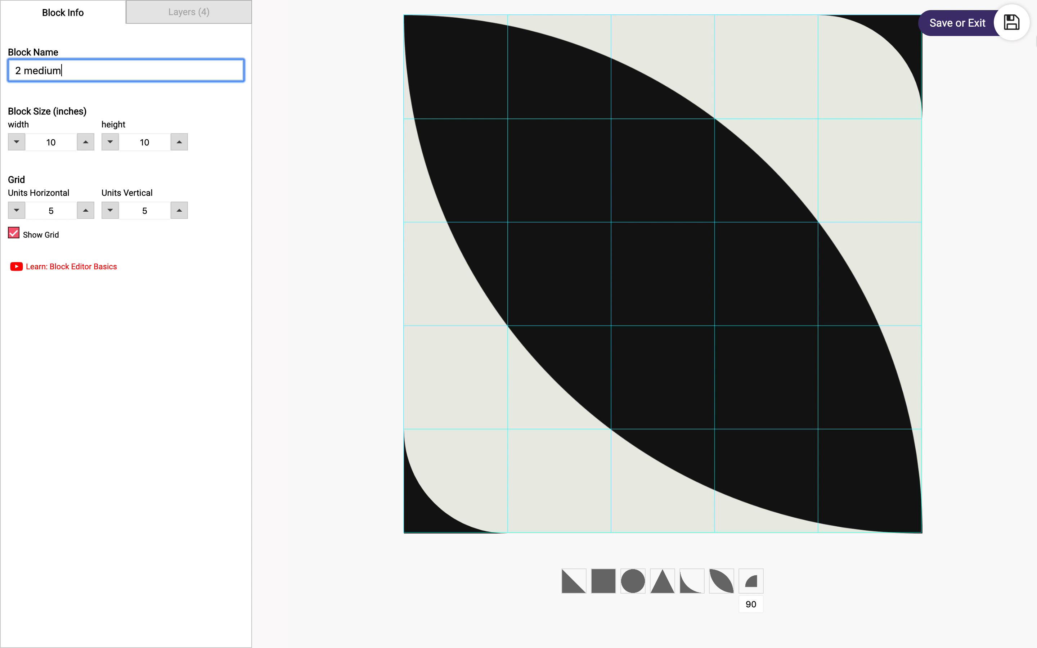
mouse_move(1005, 15)
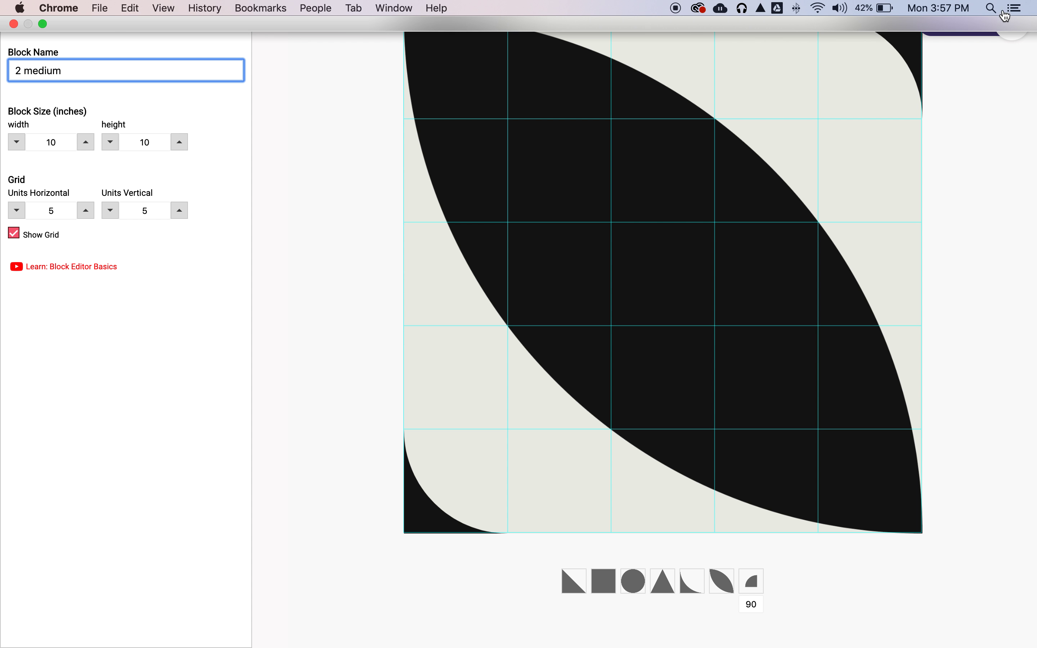
click(1012, 55)
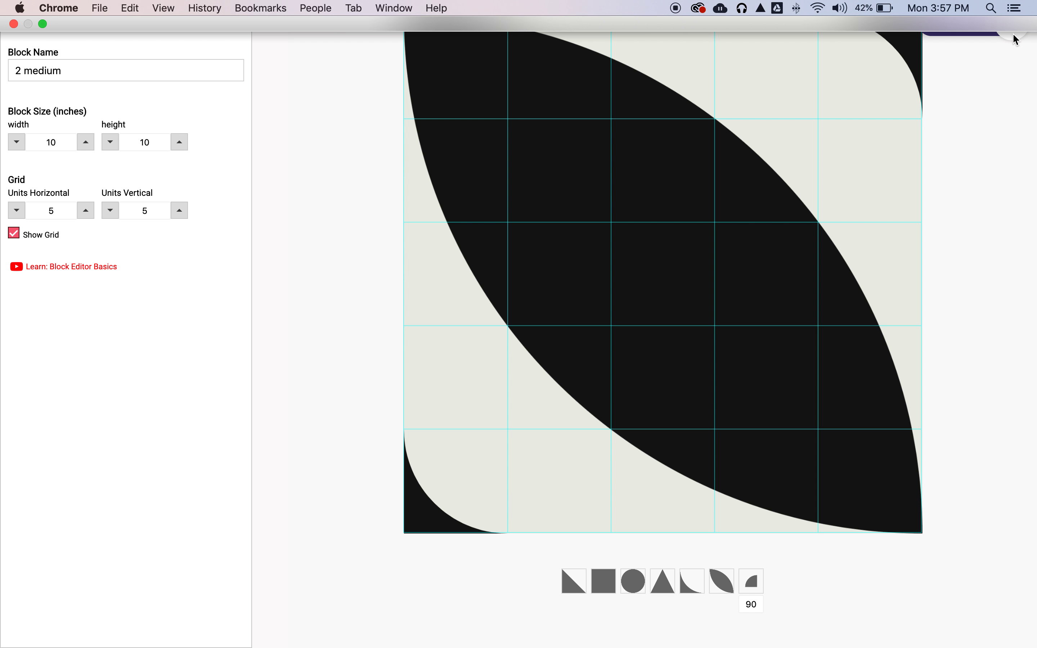
click(1011, 22)
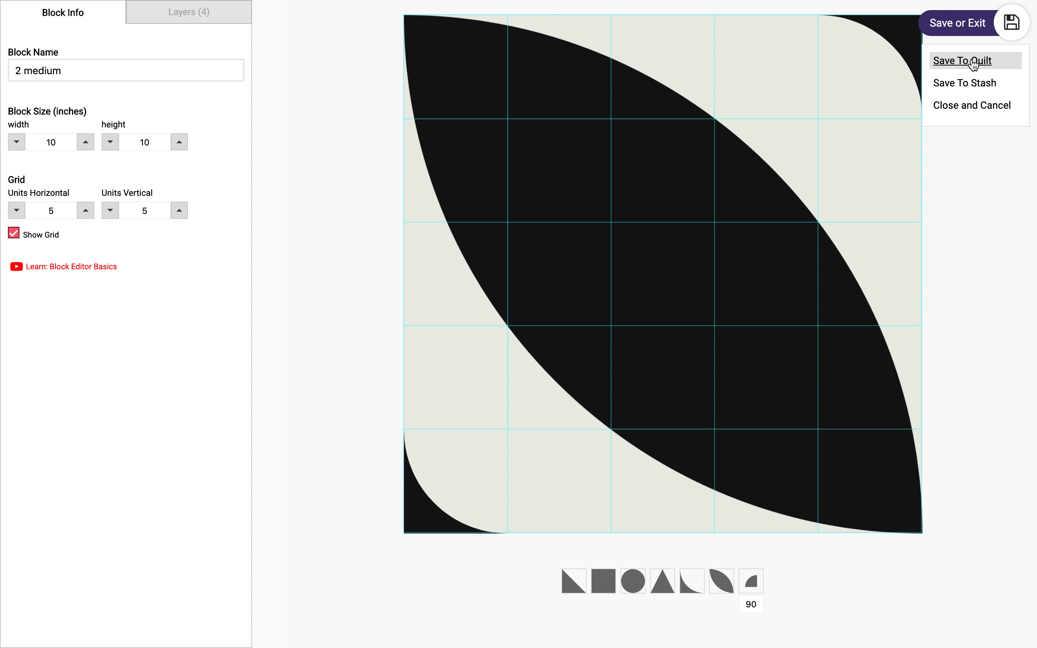
click(958, 62)
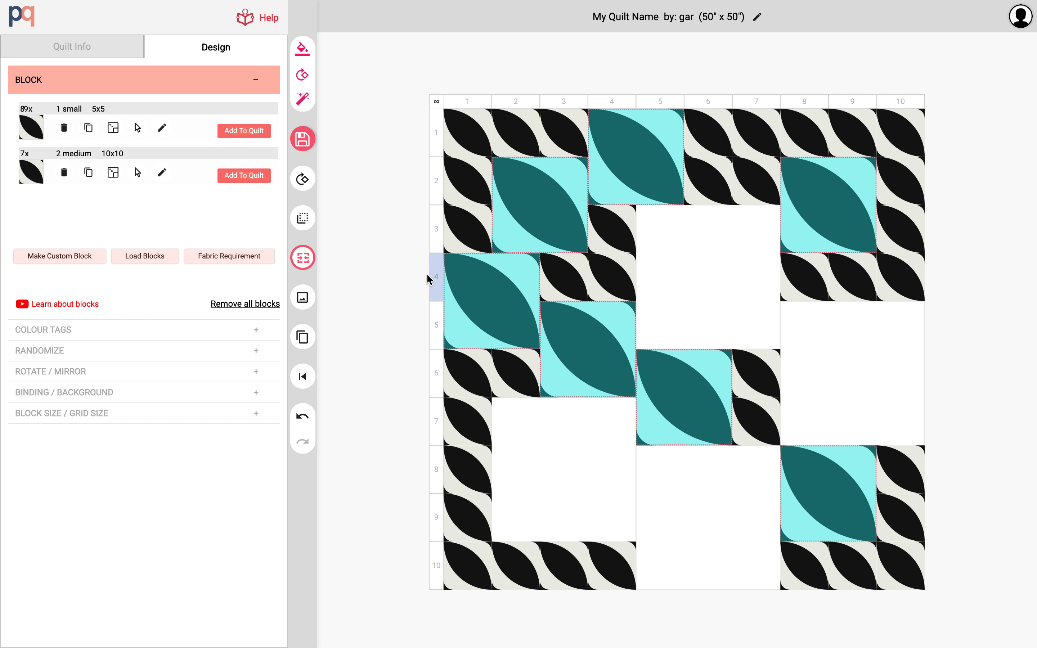
click(113, 173)
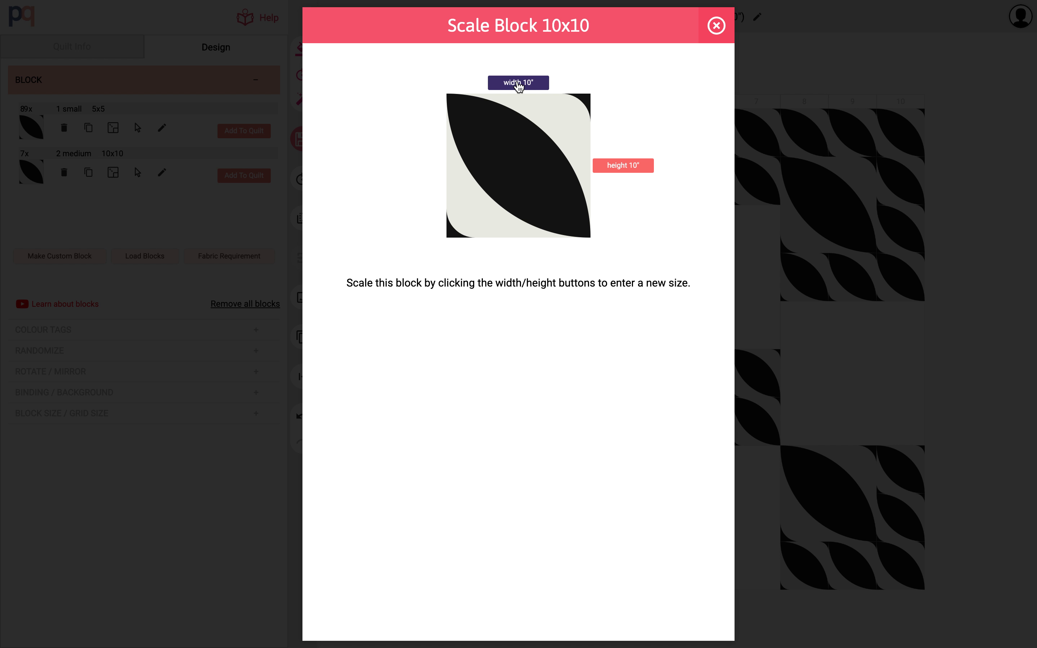
click(518, 82)
click(492, 83)
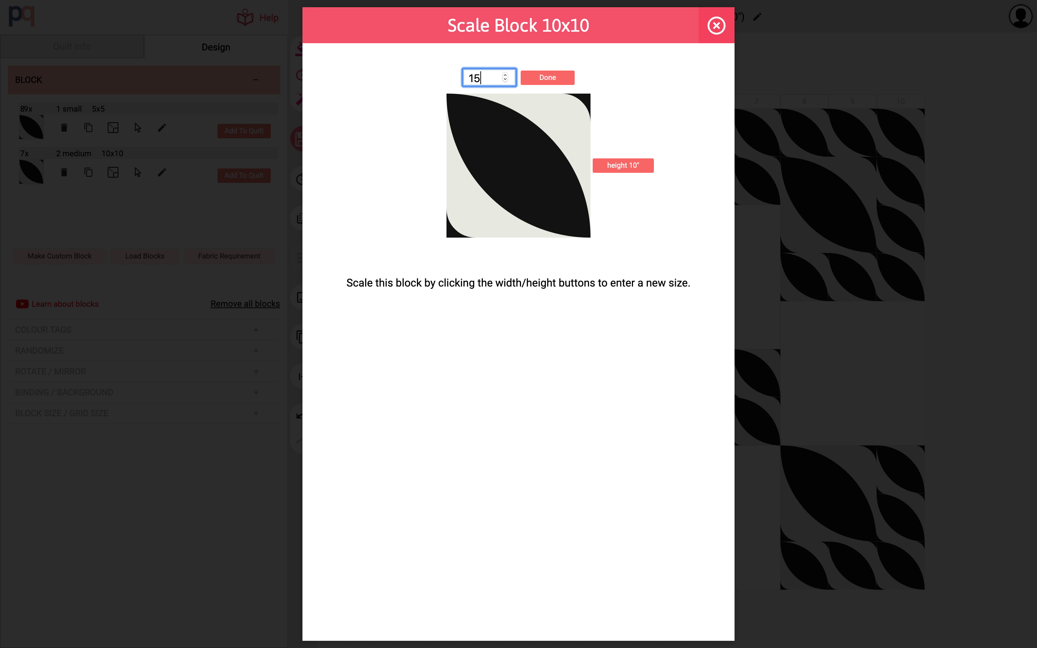
click(547, 78)
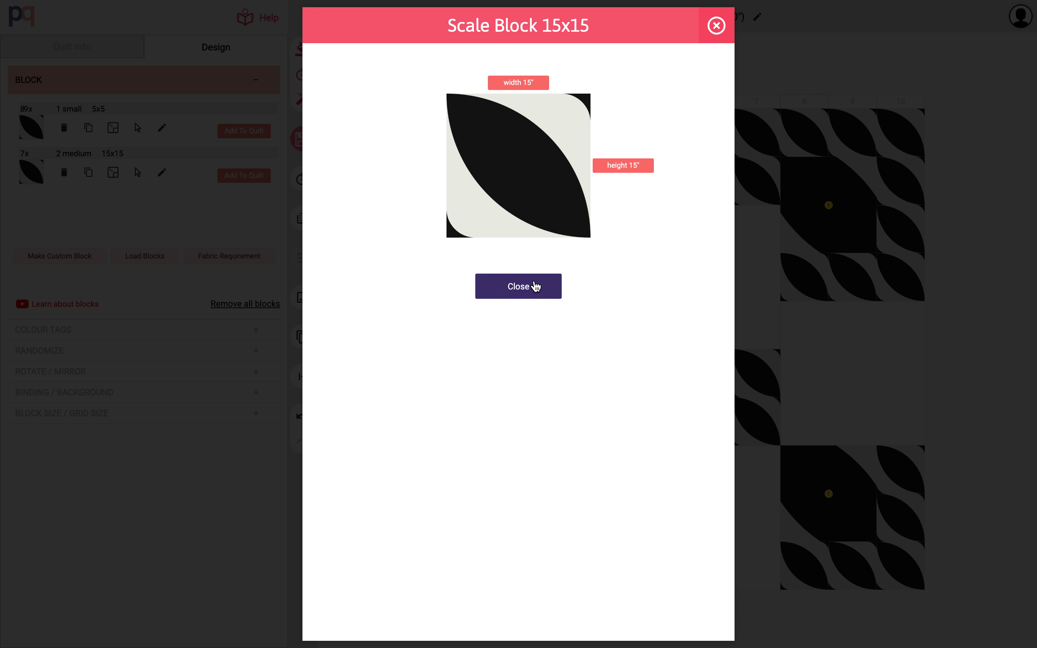
click(525, 286)
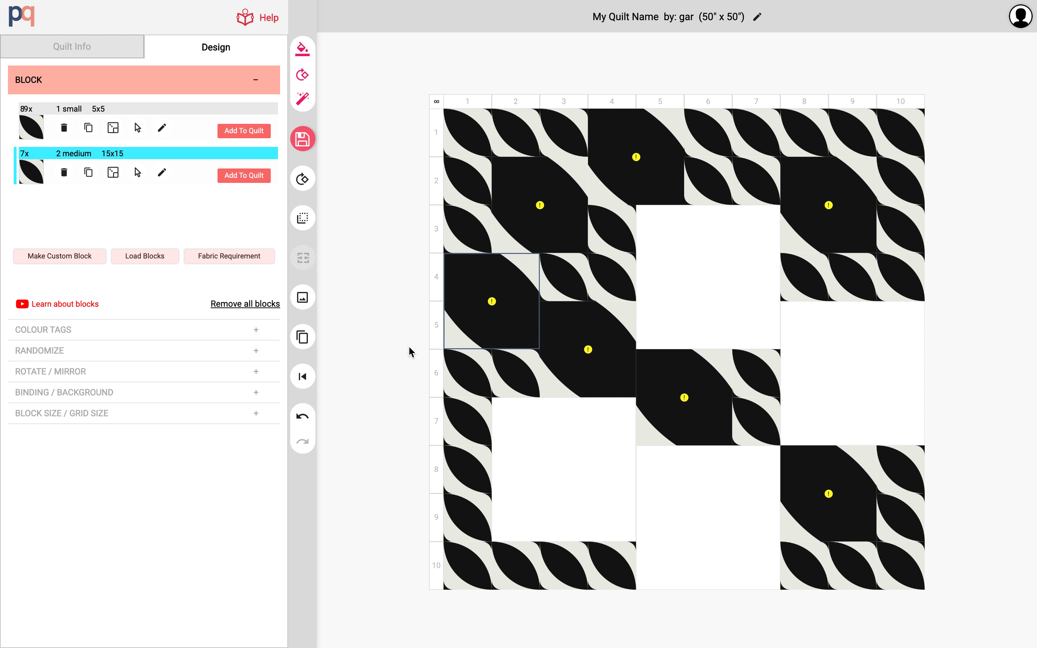
click(303, 417)
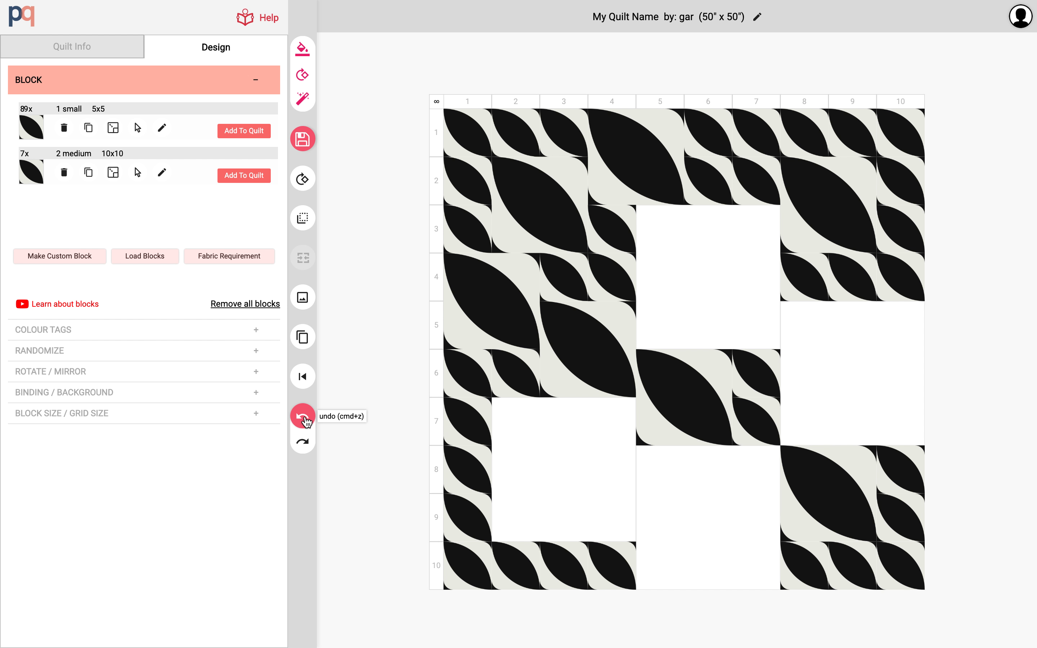
- Clone the 2 medium block and scale the copy to 15×15 inches
click(88, 172)
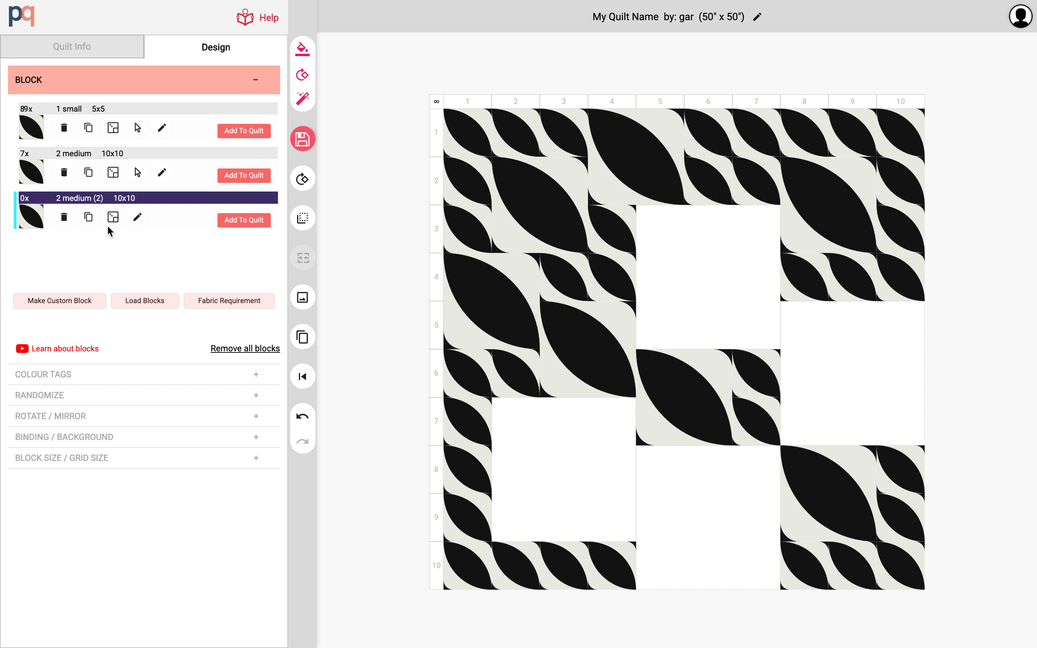
click(113, 217)
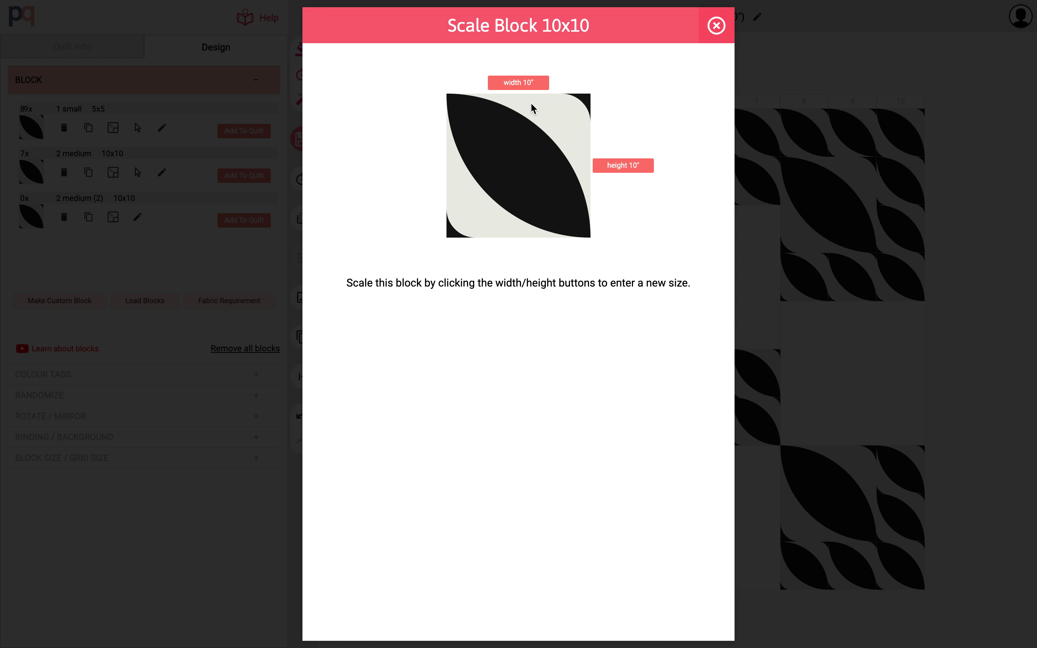
click(520, 84)
click(493, 78)
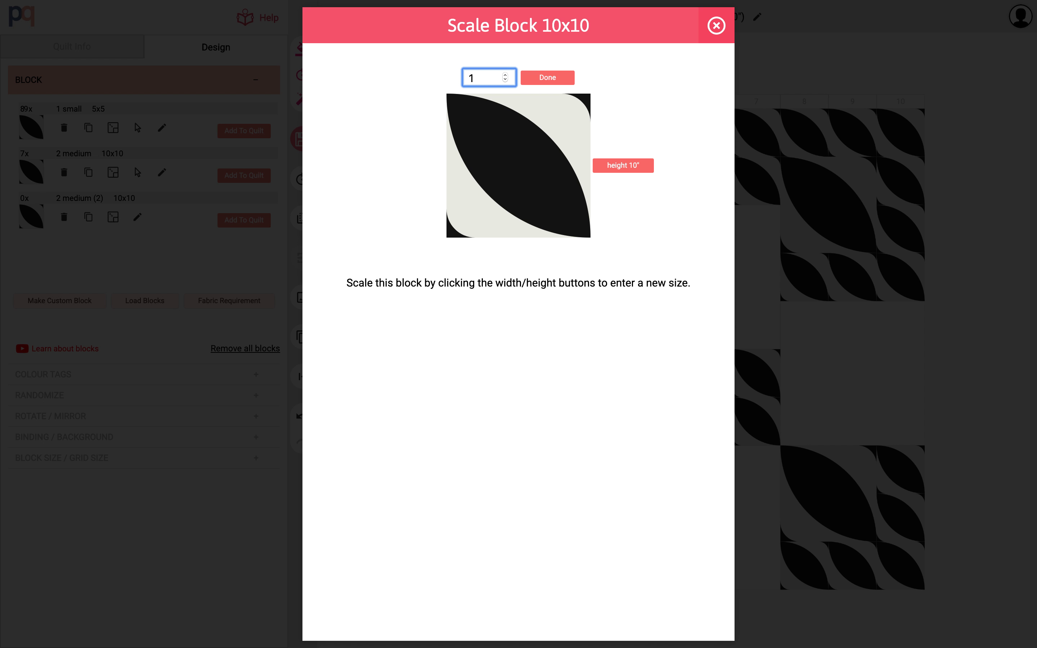
text(5)
click(548, 77)
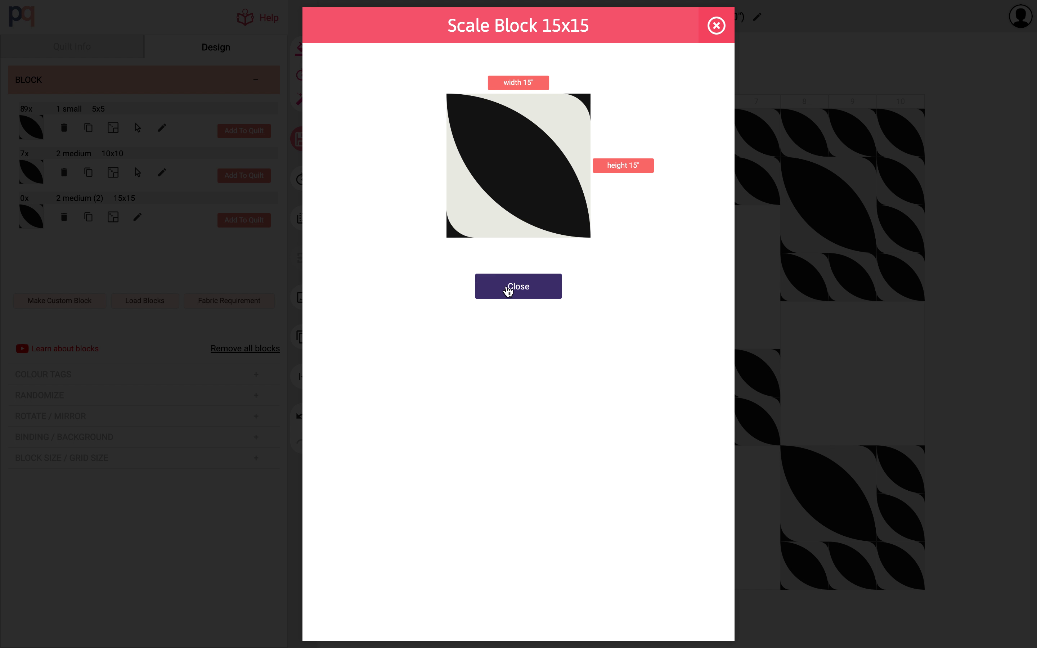
click(514, 285)
- Select all 3×3 merged cells by matching cell size and fill them with the 15×15 block
right_click(691, 252)
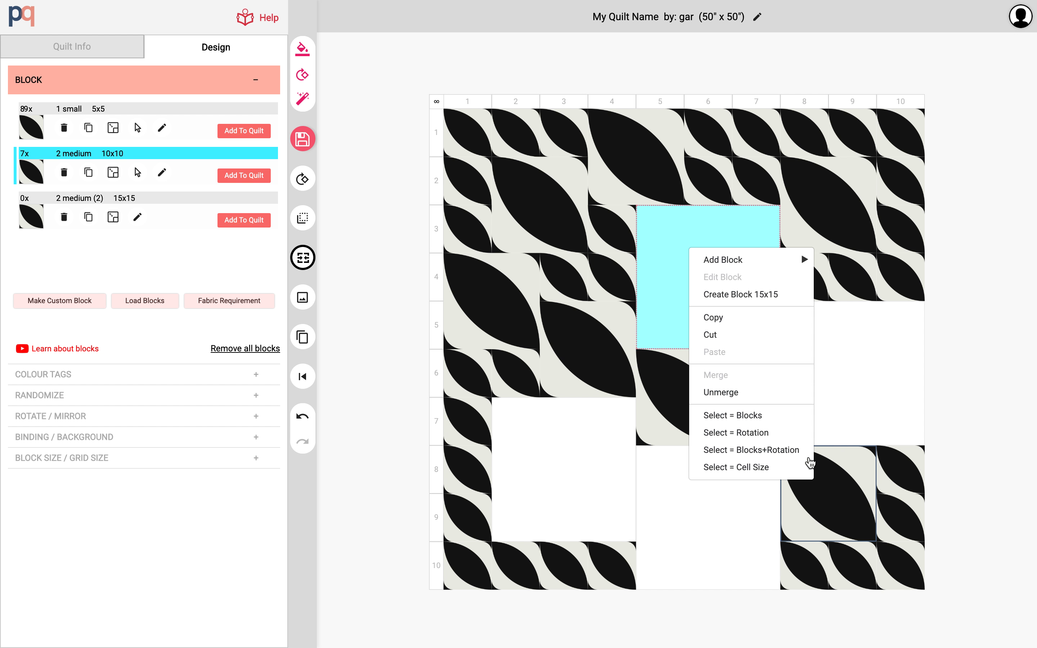
click(758, 467)
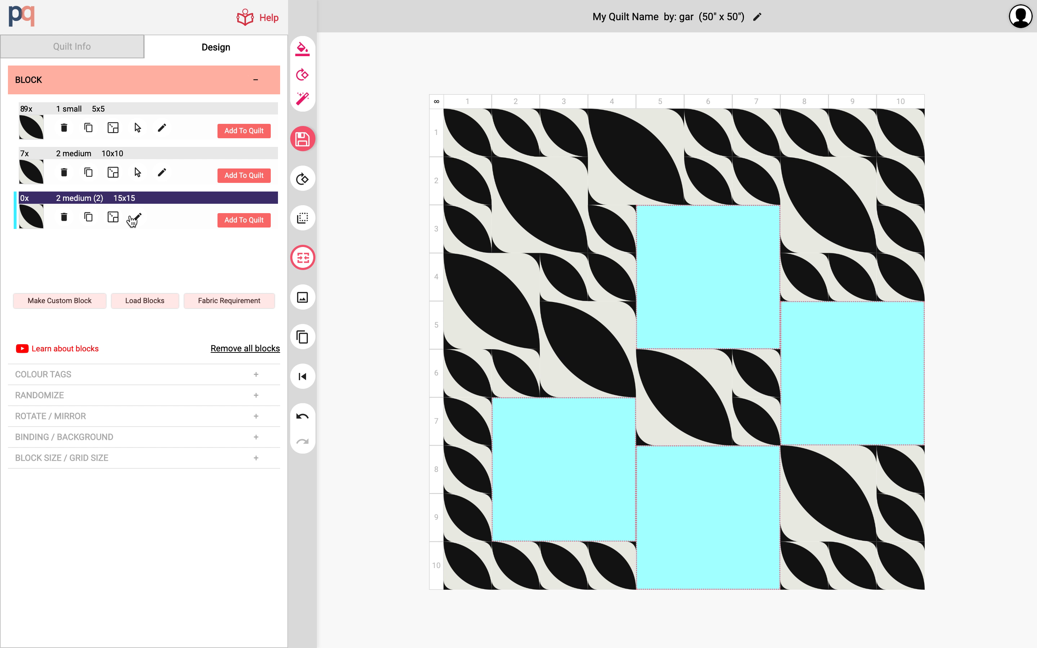
click(229, 222)
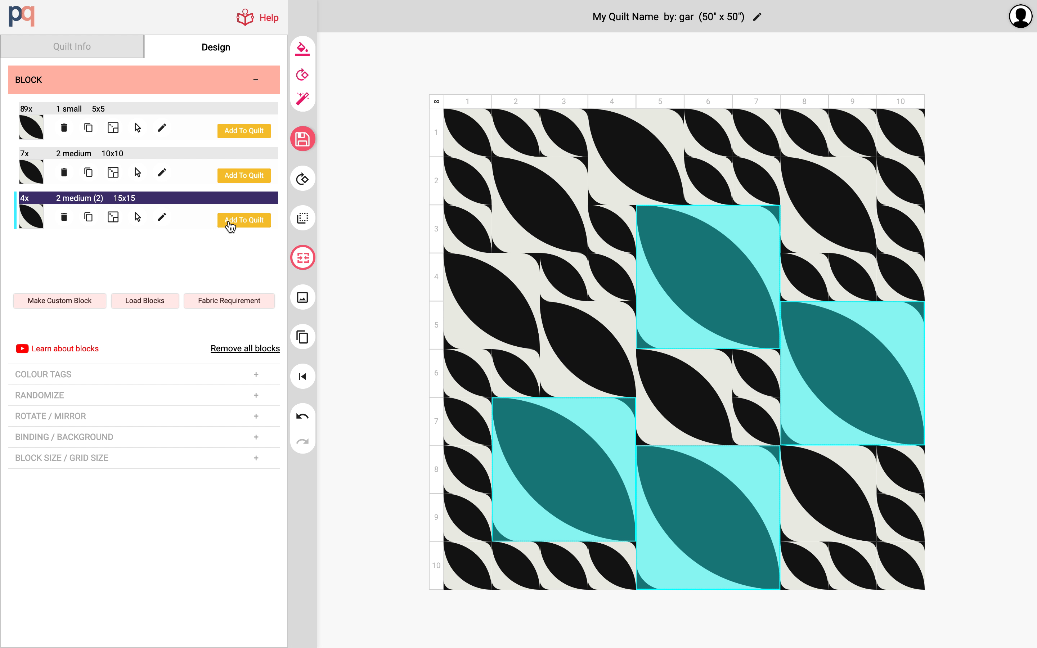
click(965, 367)
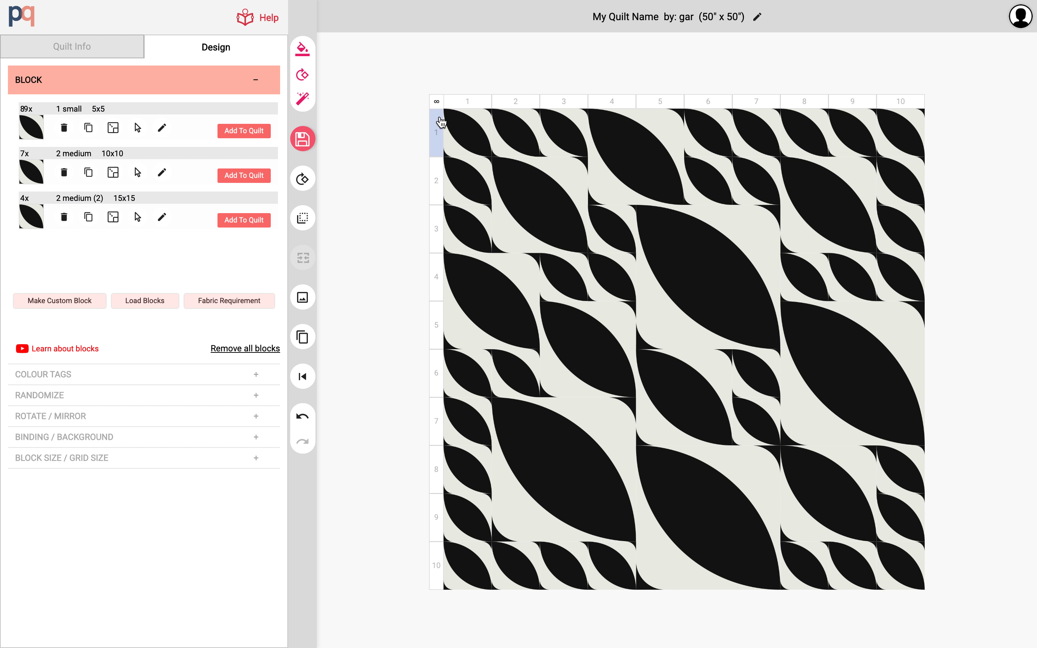
- Randomize the rotation of every block in the quilt, and adjust the rotation of the small block in row 3, column 10
click(436, 101)
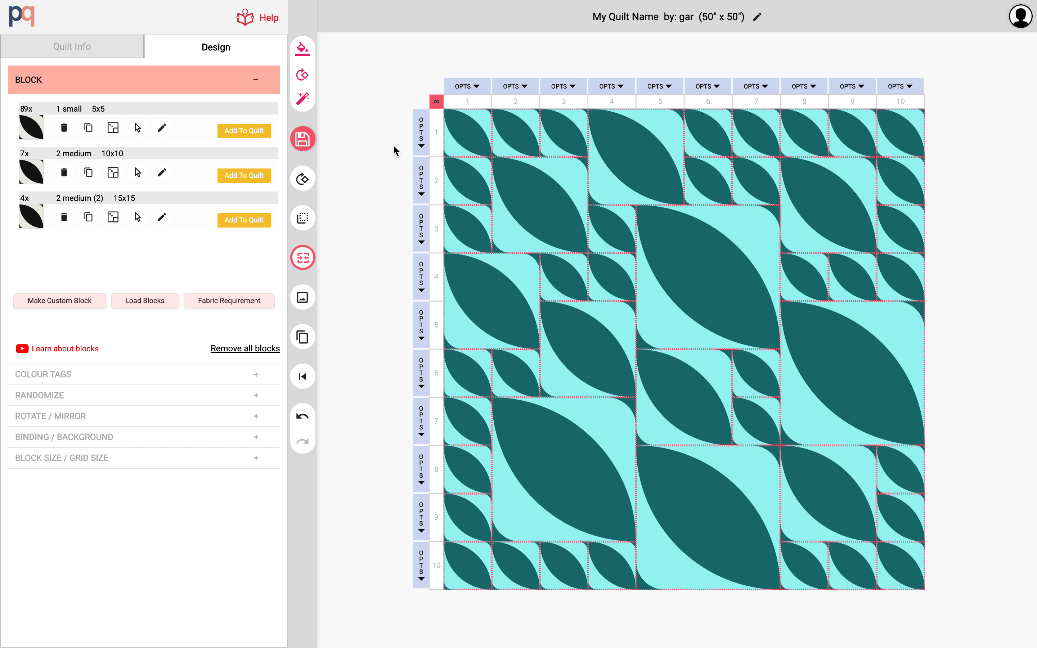
click(302, 75)
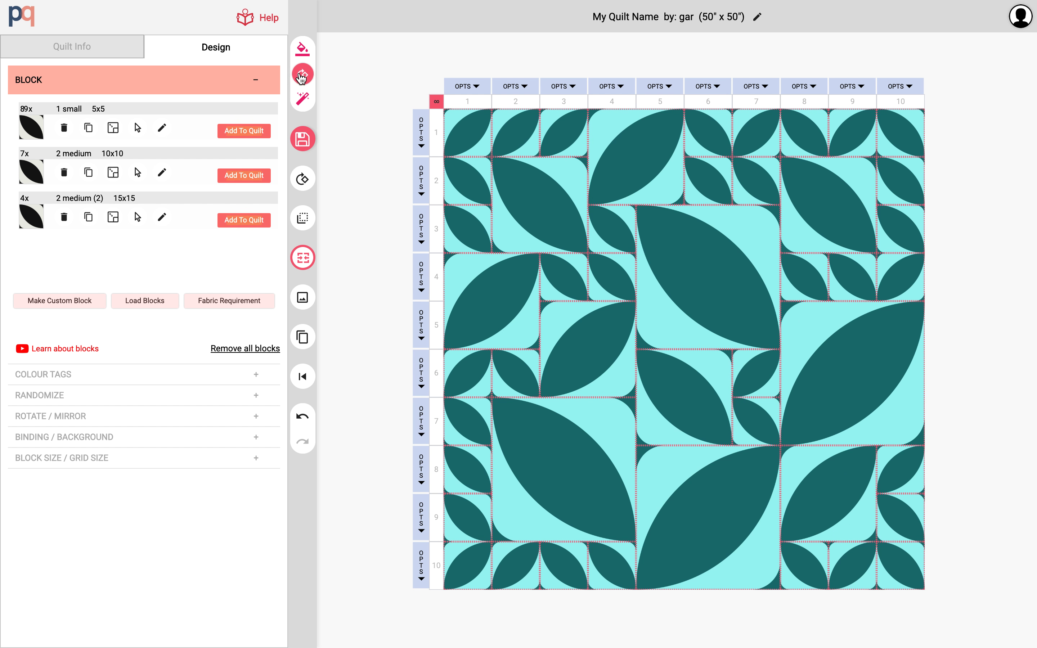
click(383, 236)
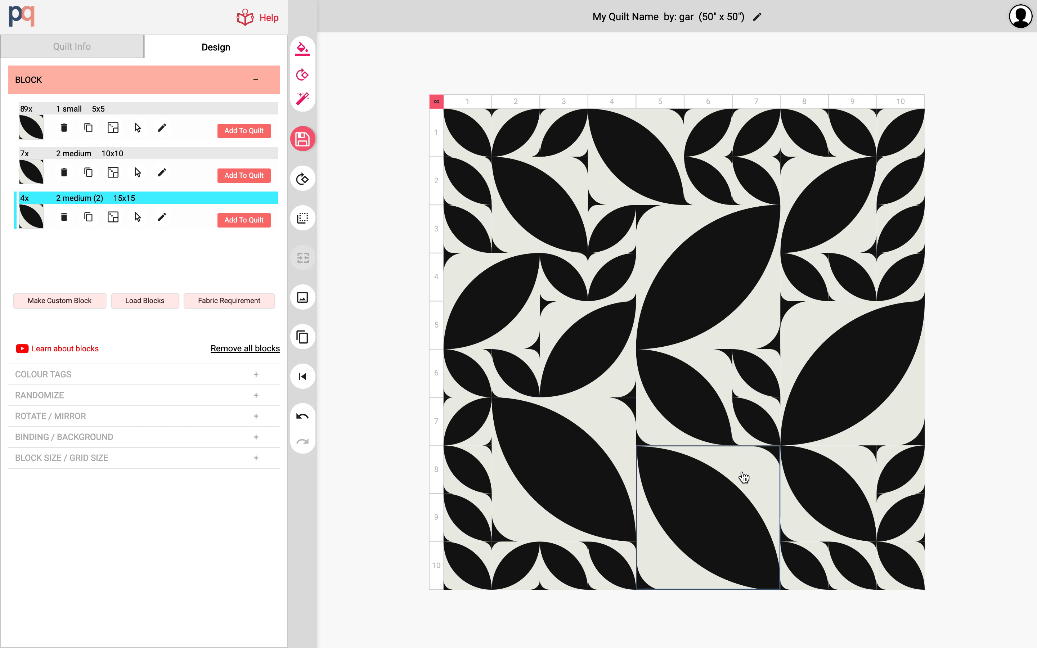
double_click(910, 241)
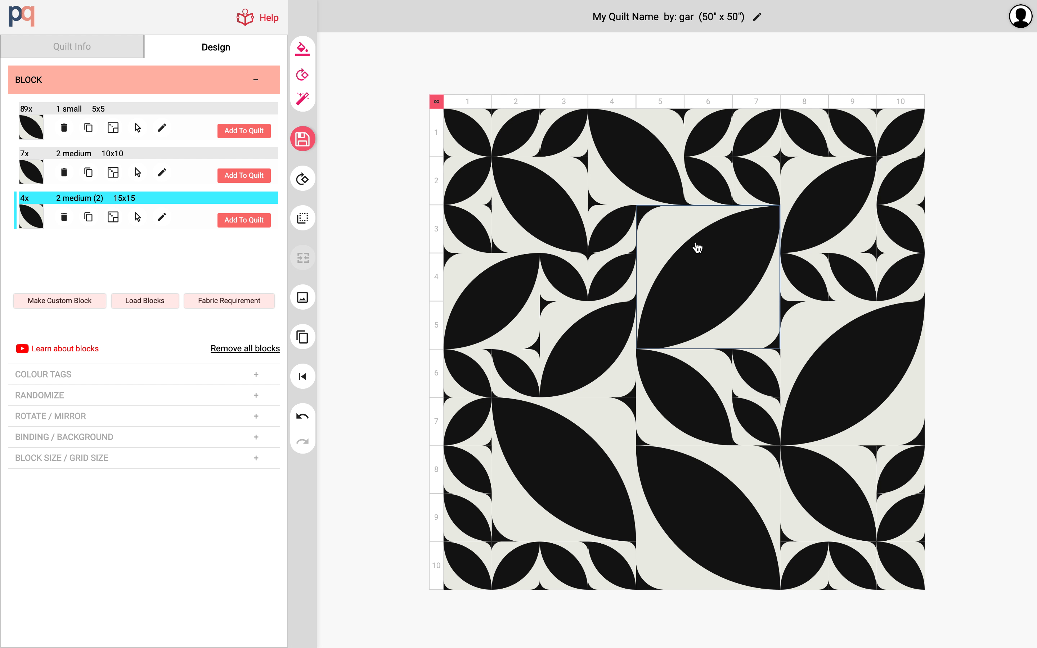
- Randomize the quilt's colours several times and exclude colour tag B, kona creamsicle, from further randomizing
click(304, 54)
click(304, 56)
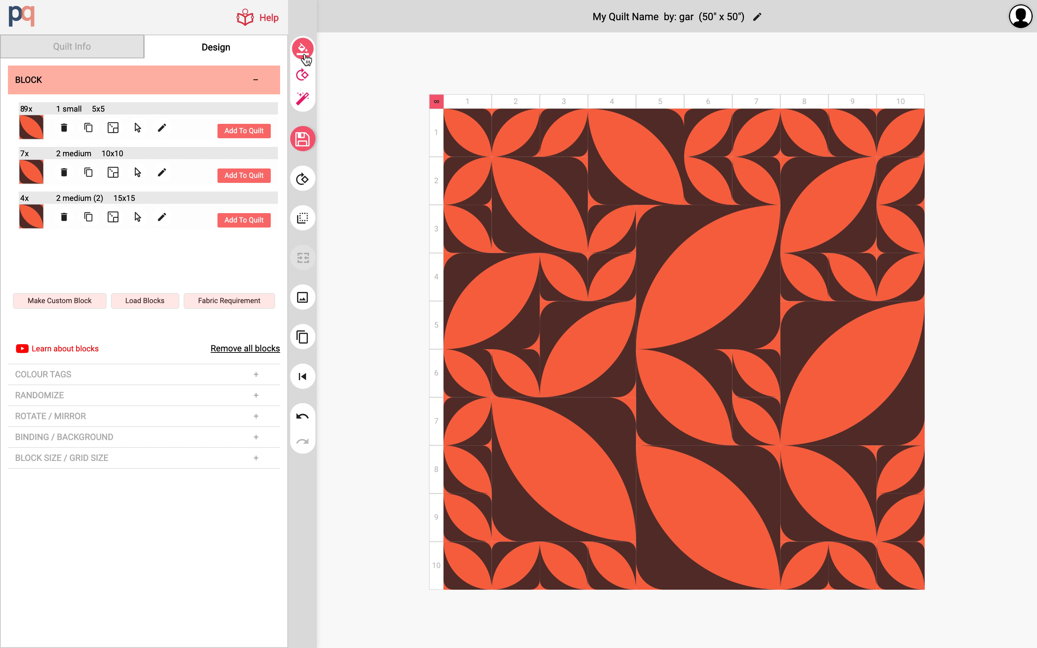
click(305, 56)
click(306, 56)
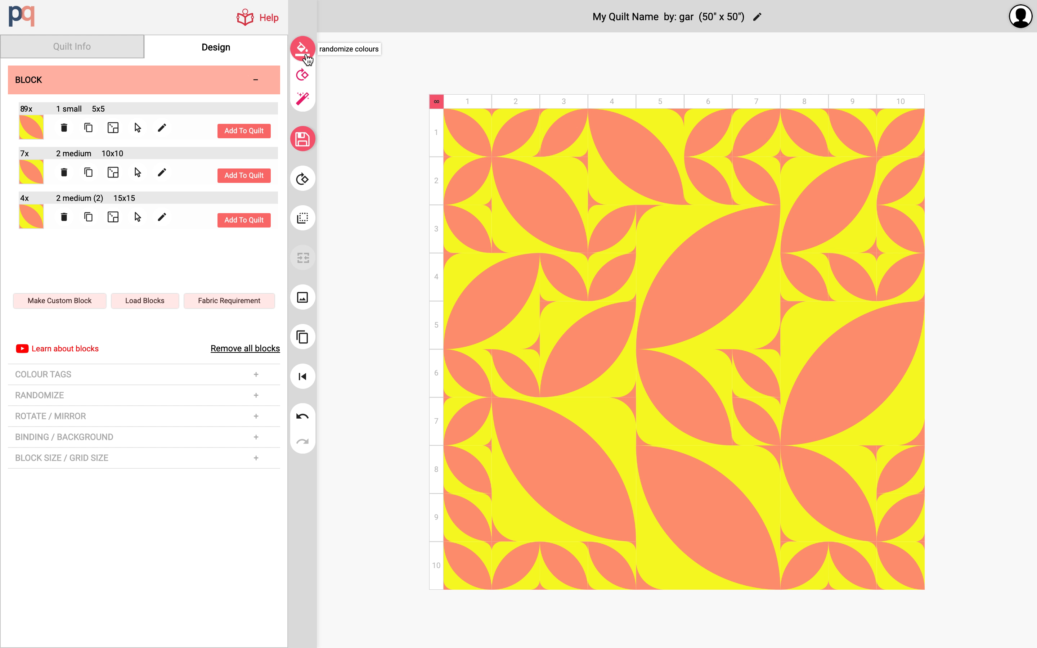
click(157, 381)
click(60, 208)
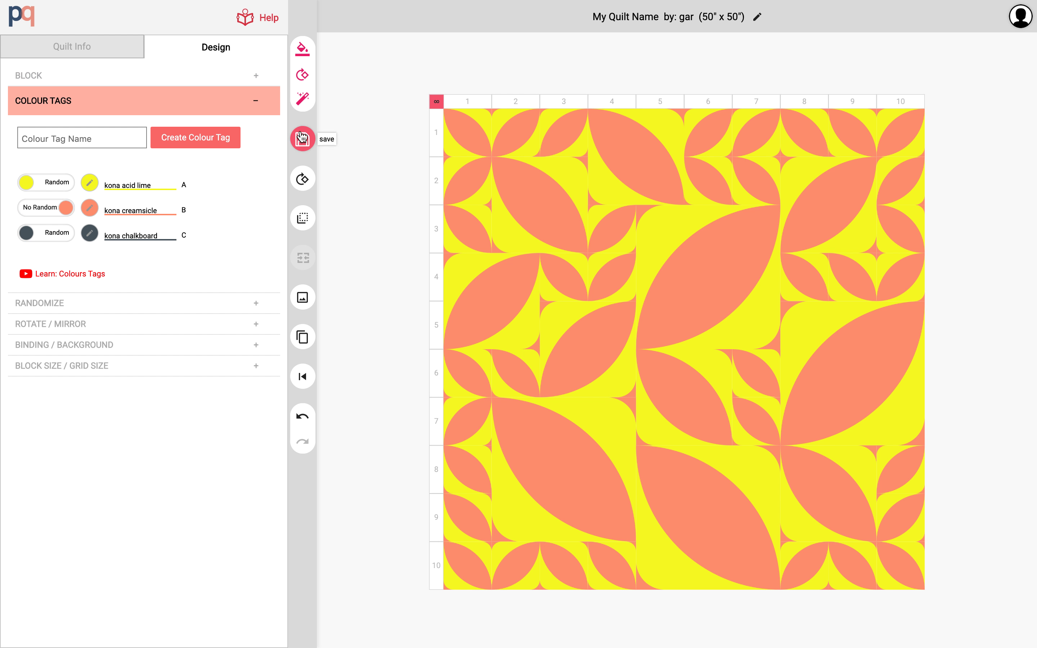
- Randomize the remaining colour tags repeatedly to try different background colours with the kona creamsicle leaves
click(305, 55)
click(304, 55)
click(305, 56)
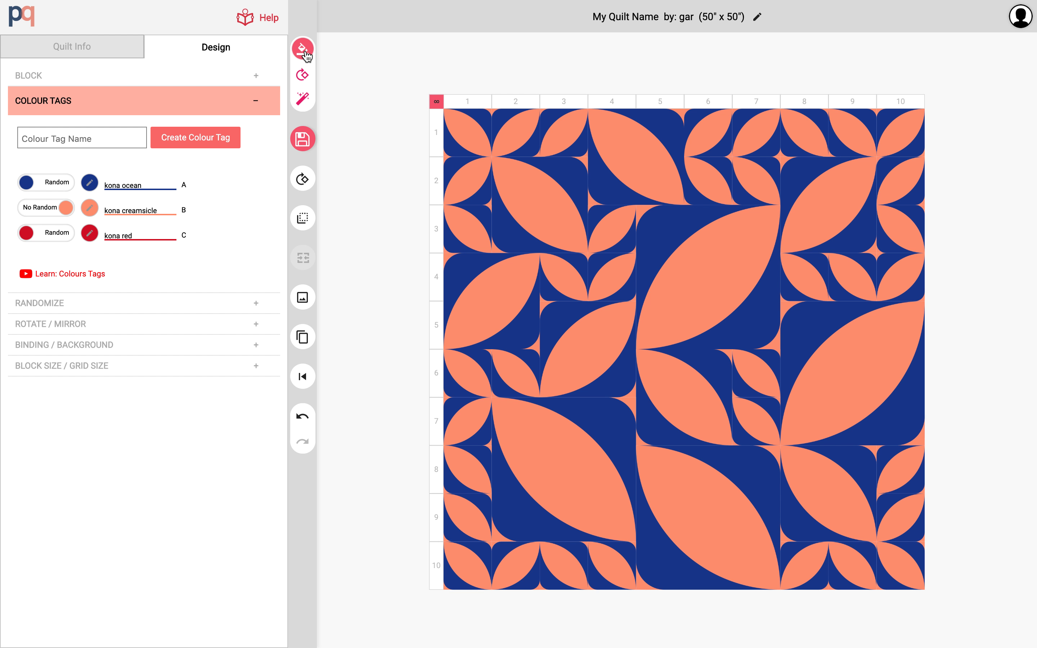
click(305, 55)
click(304, 56)
click(304, 57)
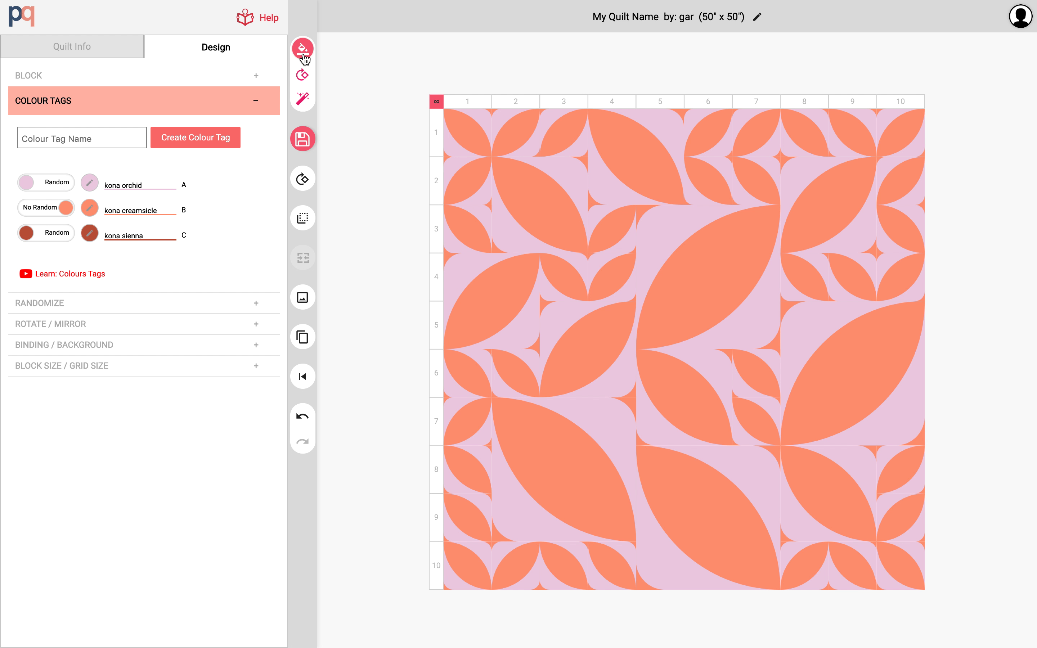
click(304, 57)
click(305, 56)
click(304, 56)
click(304, 57)
click(304, 57)
click(305, 57)
click(304, 56)
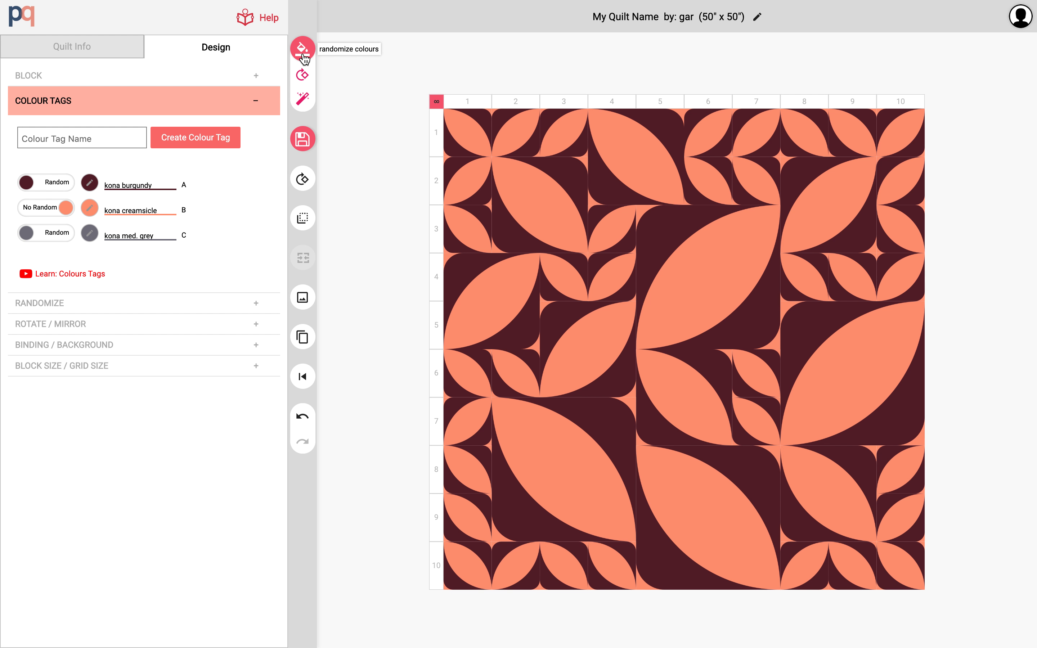
- Set colour tag A to kona raisin and download the quilt design as an image
click(89, 184)
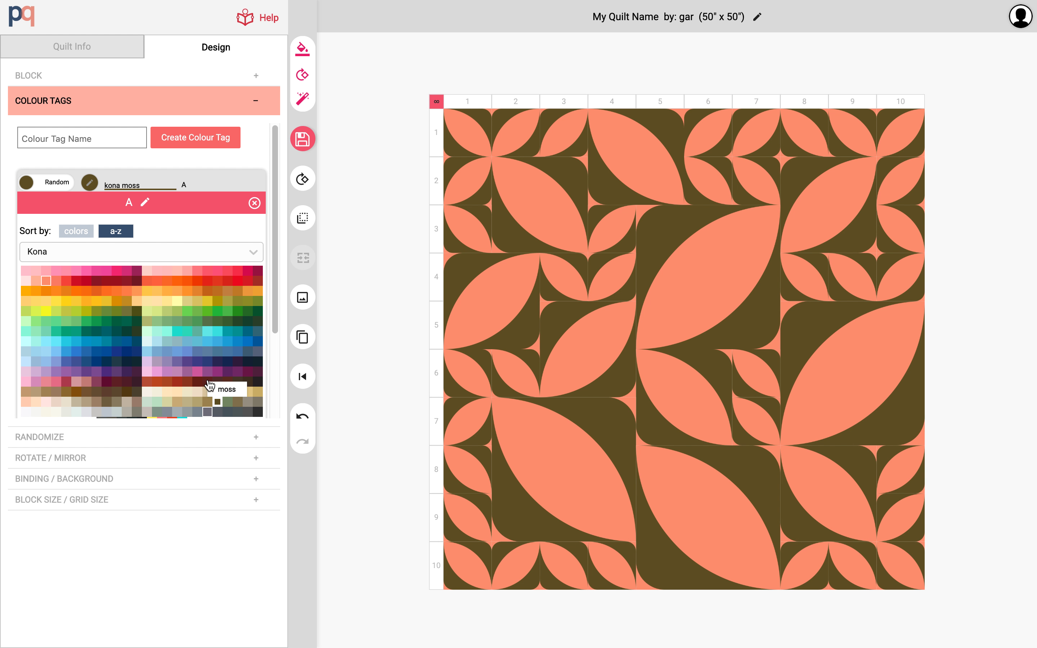
click(137, 382)
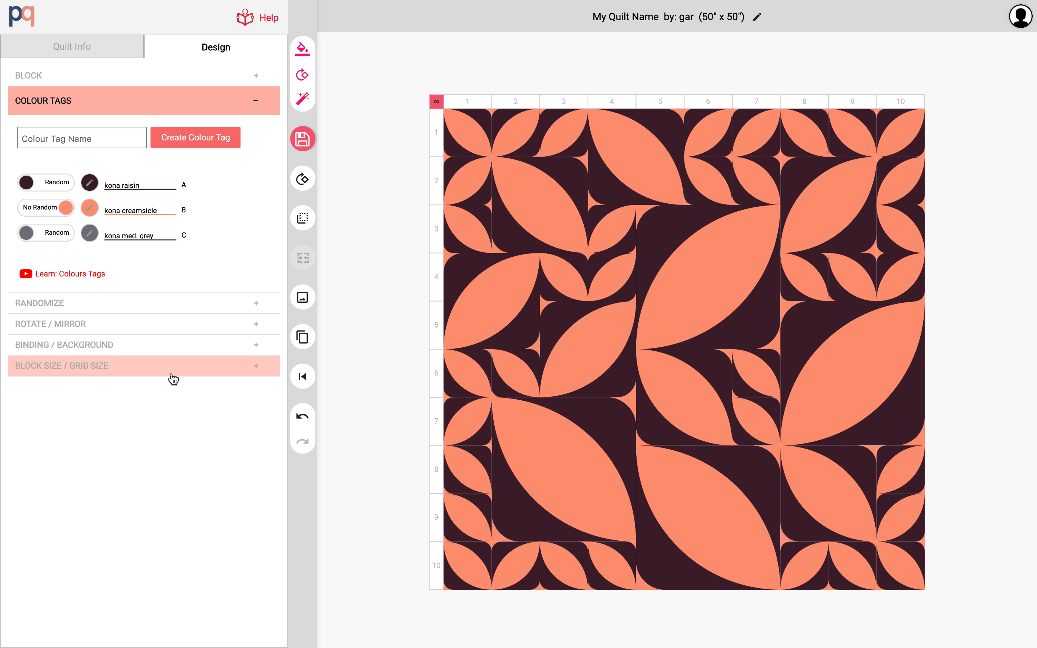
click(303, 297)
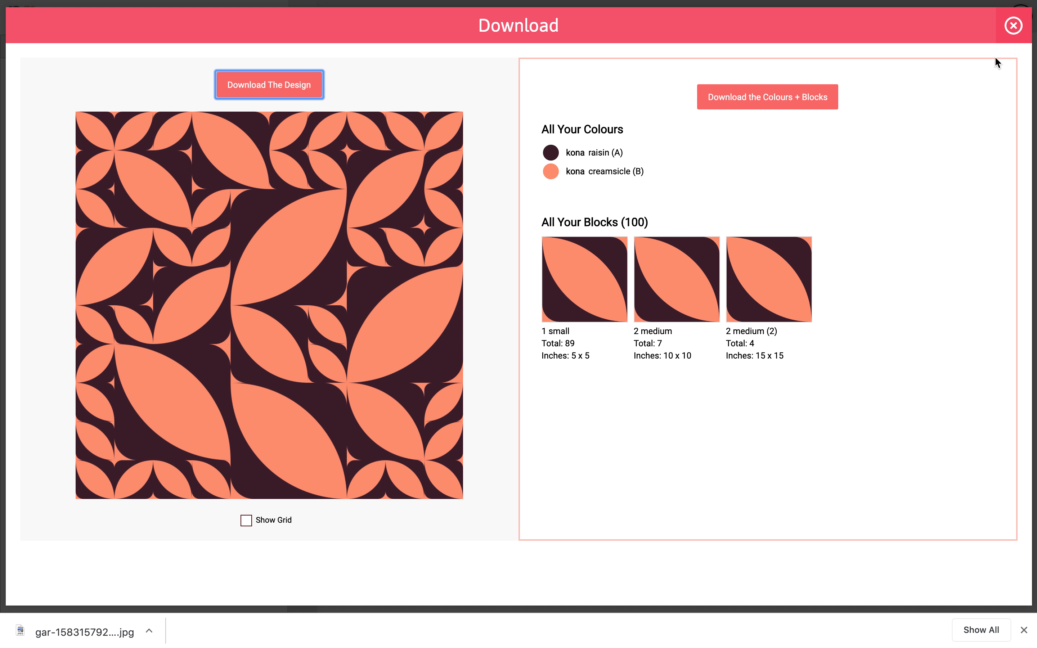
click(1013, 25)
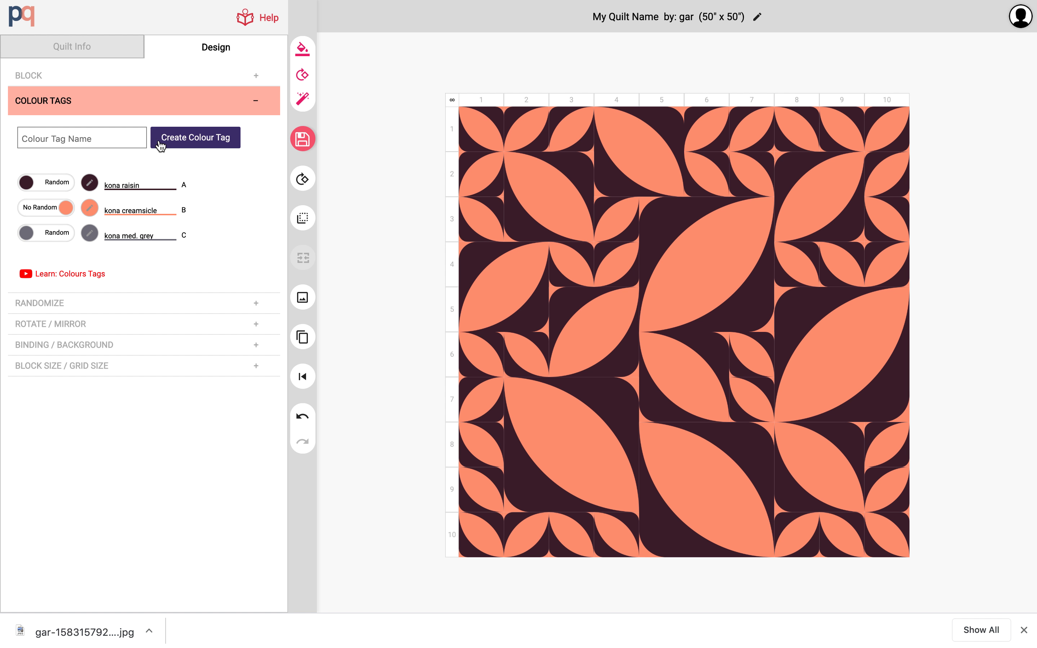
- Import the Corner Beam block from the PreQuilt block library into the quilt
click(122, 76)
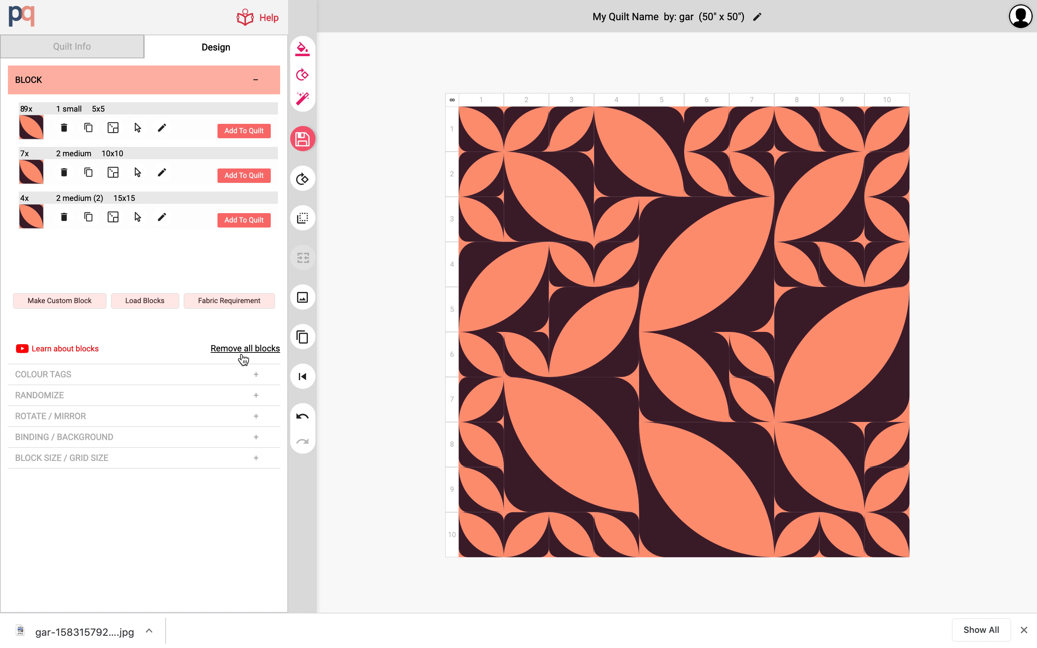
click(154, 302)
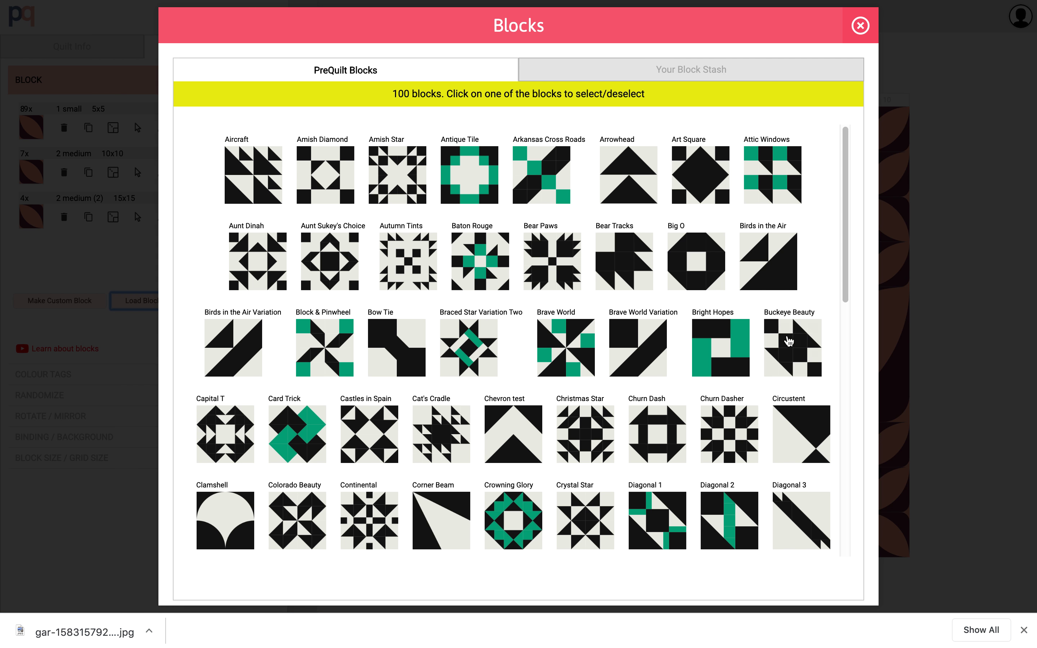
scroll(714, 466, down, 1)
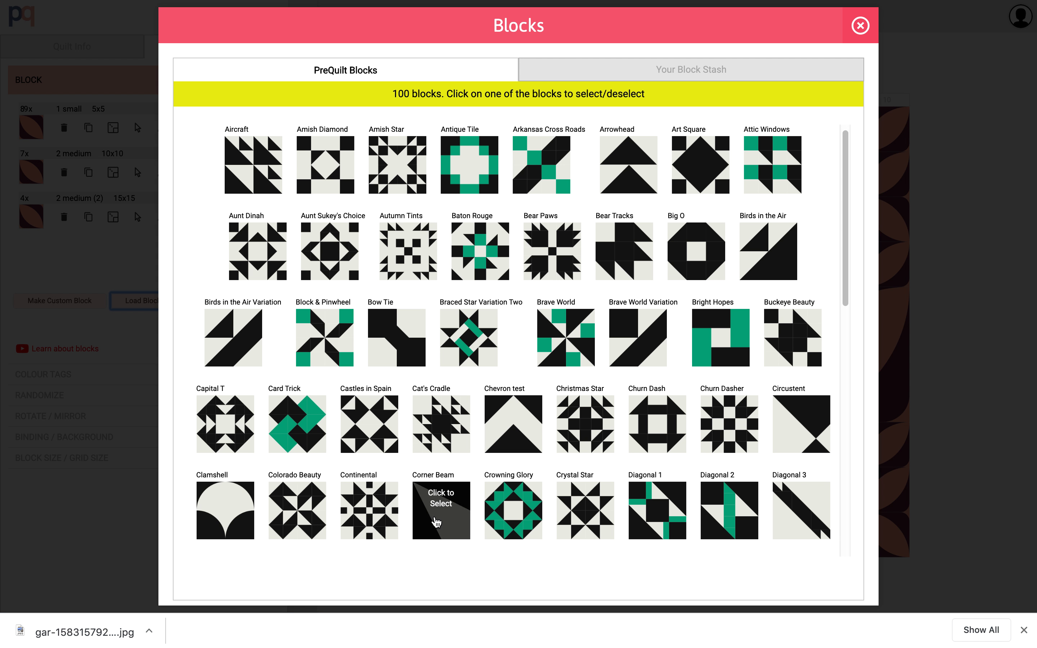
click(437, 523)
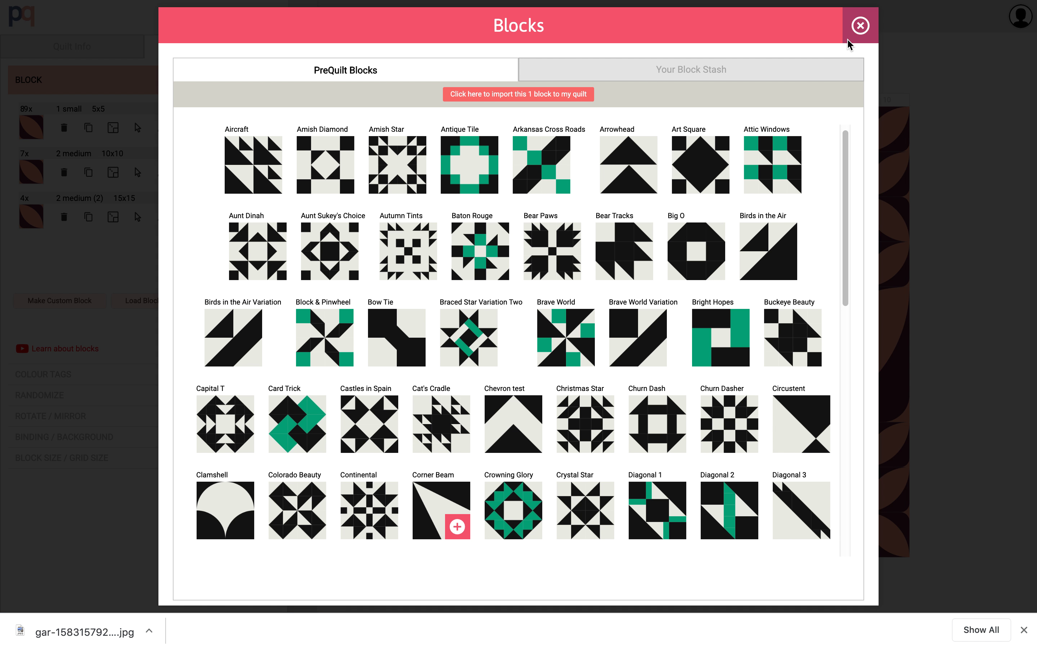
click(472, 93)
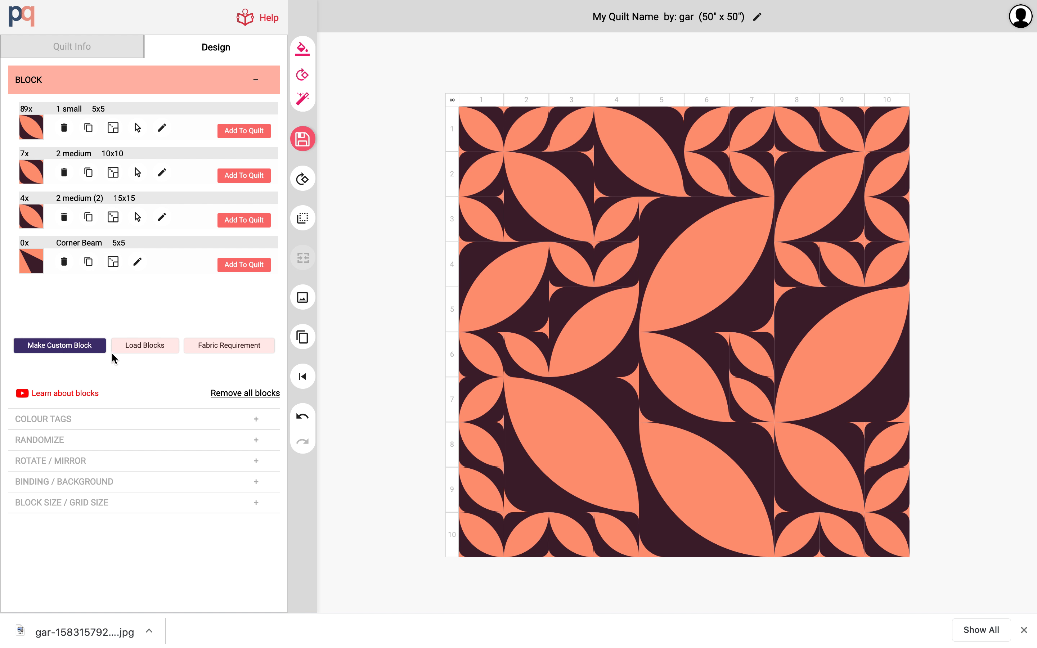
- Import the Clamshell block from the PreQuilt block library into the quilt
click(148, 347)
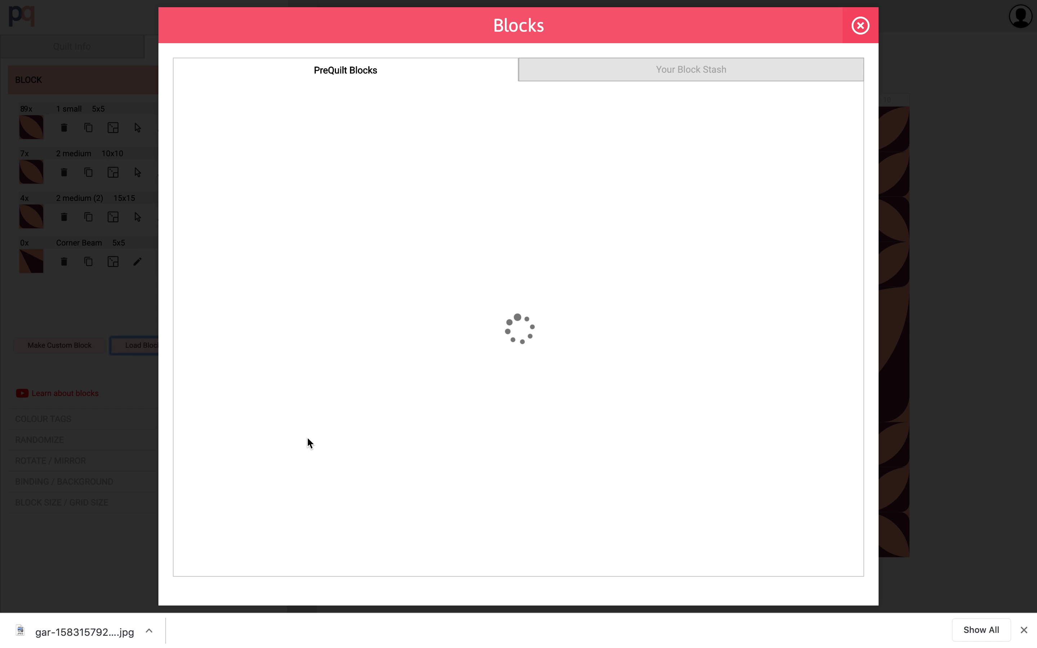
scroll(307, 441, down, 3)
click(225, 388)
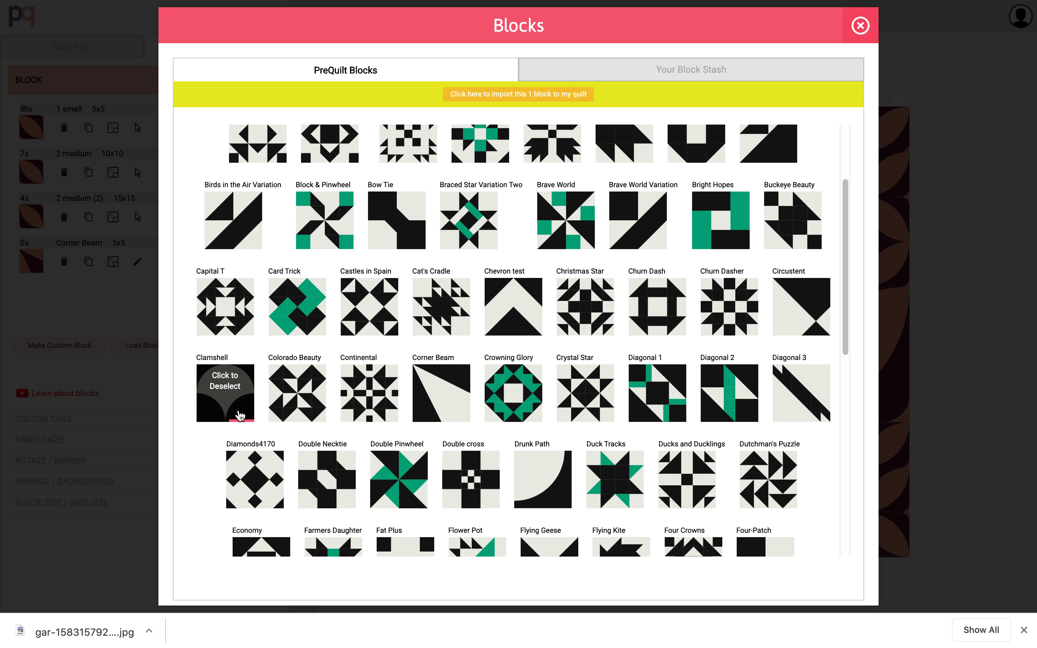
click(554, 98)
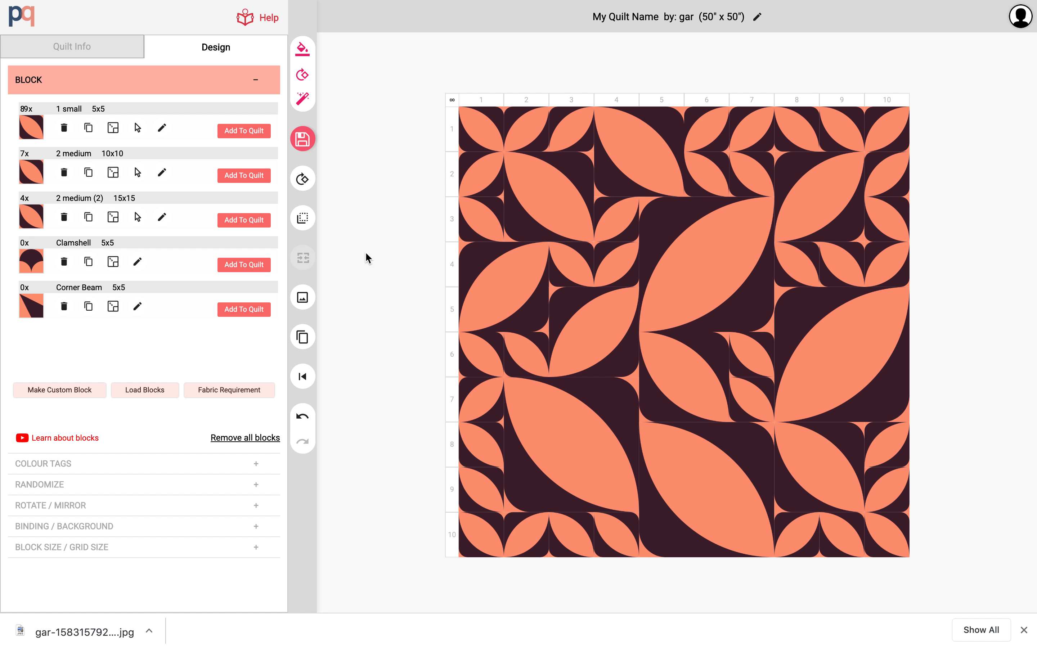
- Select all cells that use the 1 small block and replace them with the Clamshell block
right_click(485, 136)
click(222, 150)
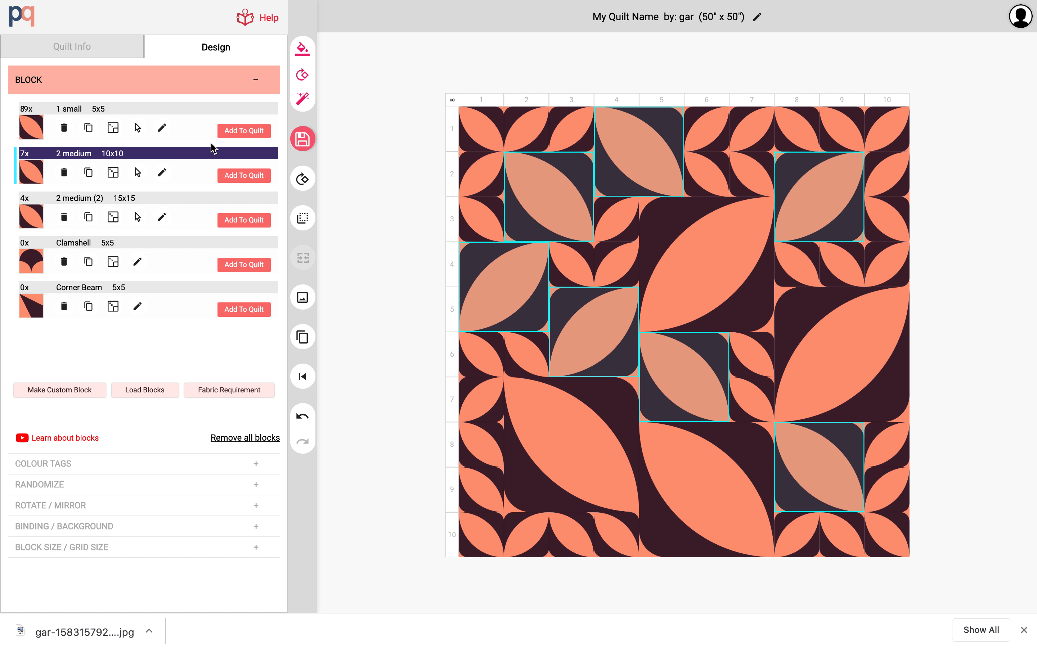
click(138, 128)
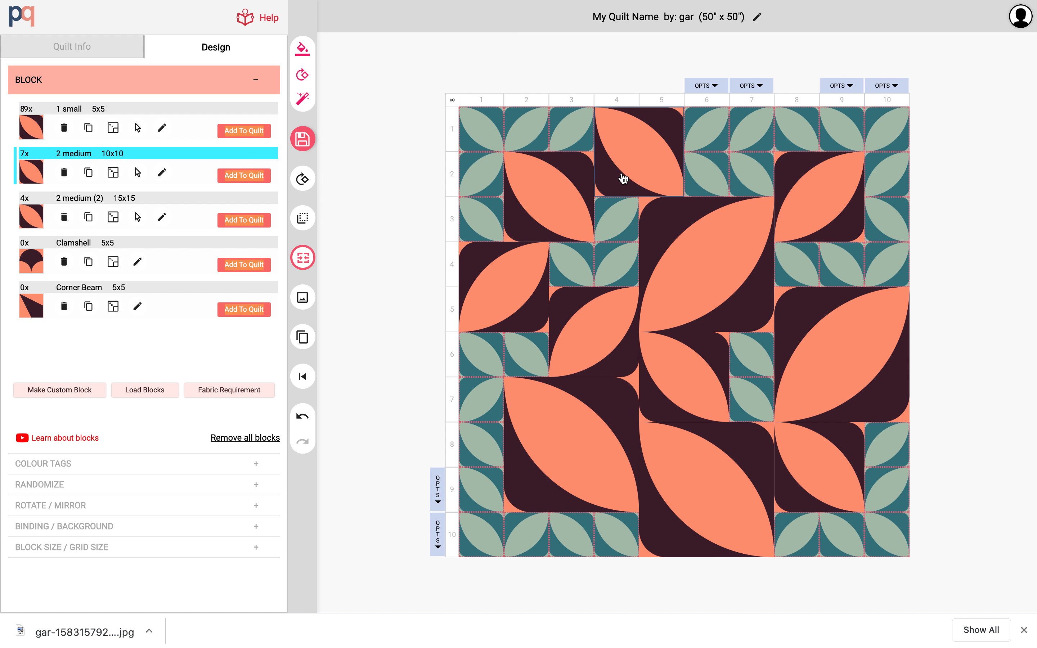
click(242, 264)
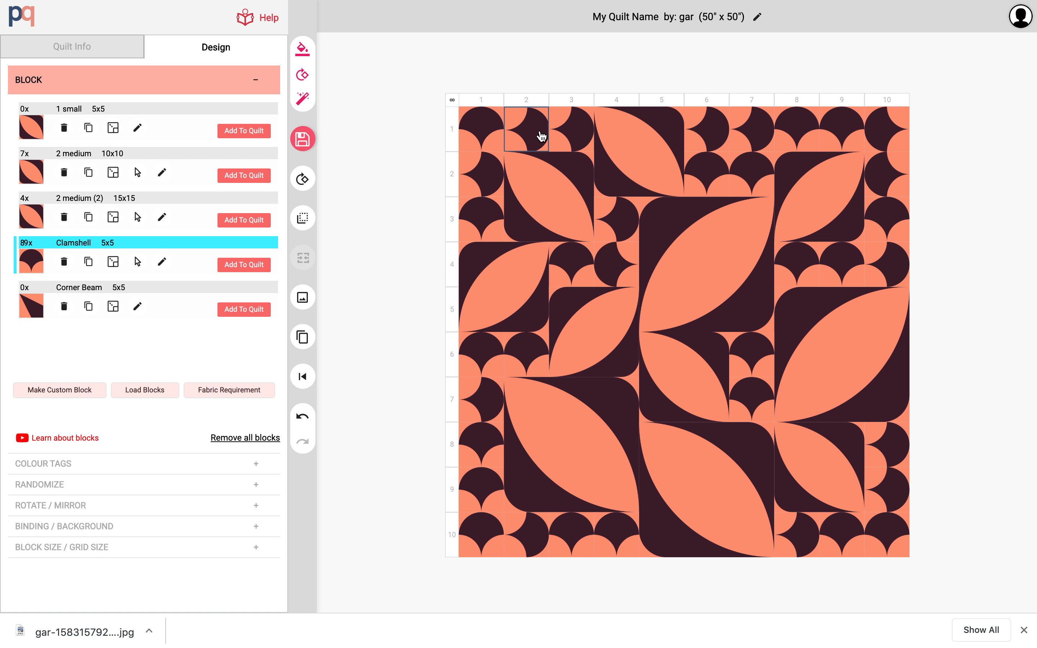
- Undo the last rotation changes to the individual Clamshell blocks
click(303, 421)
click(303, 421)
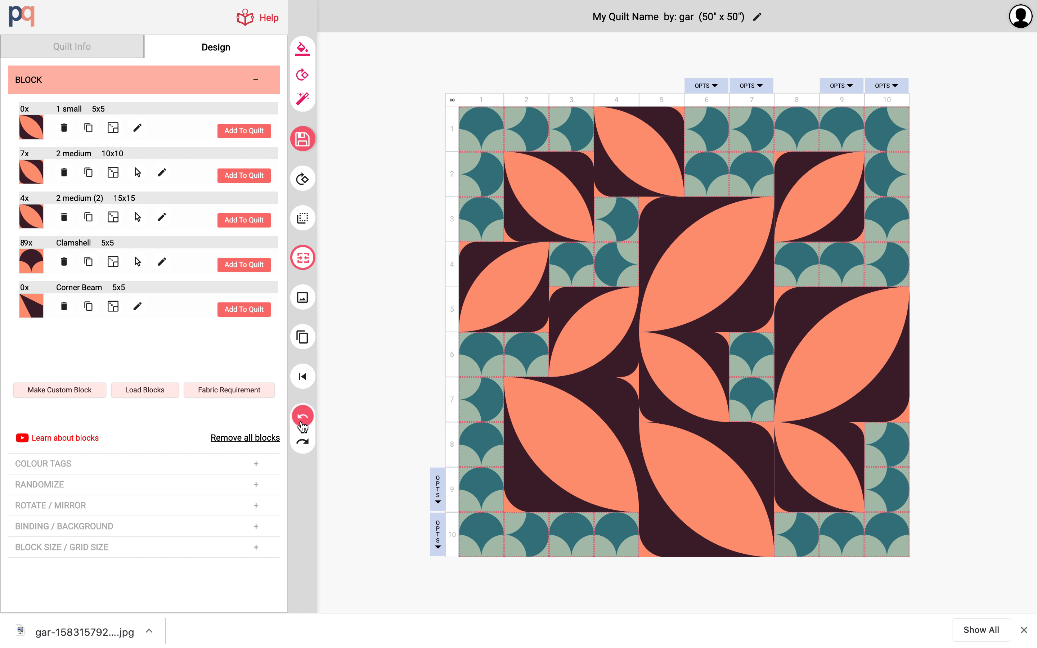